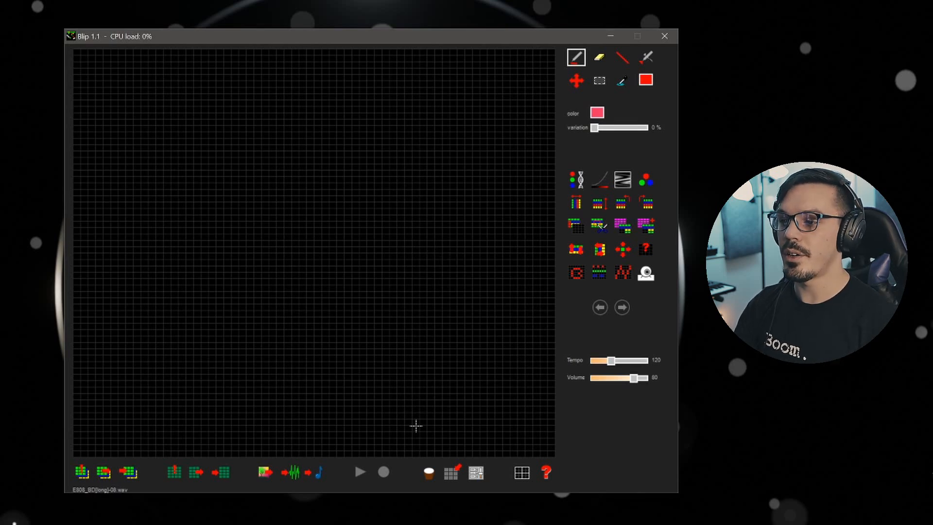
Create a new kit from samples randomly chosen in the Hits folder of musicradar-808-samples.
left_click(430, 471)
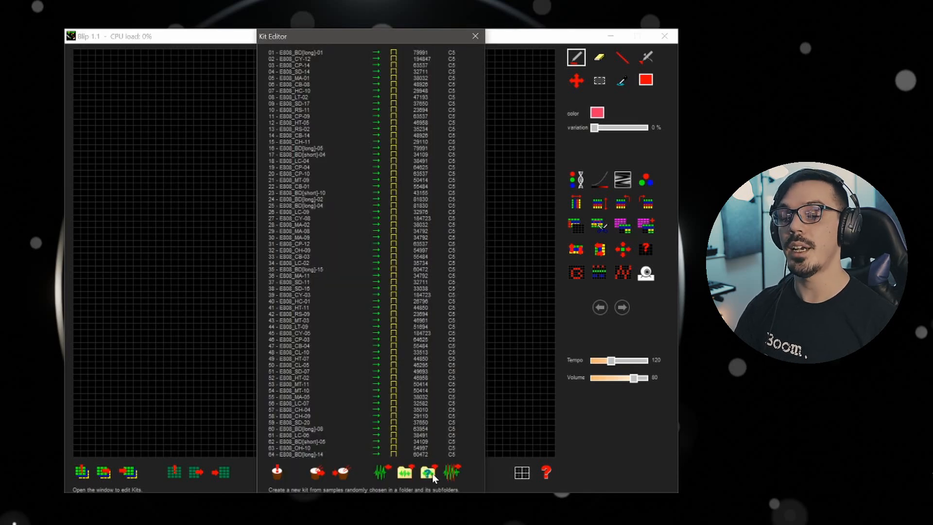
left_click(429, 474)
scroll(359, 279, "down", 1)
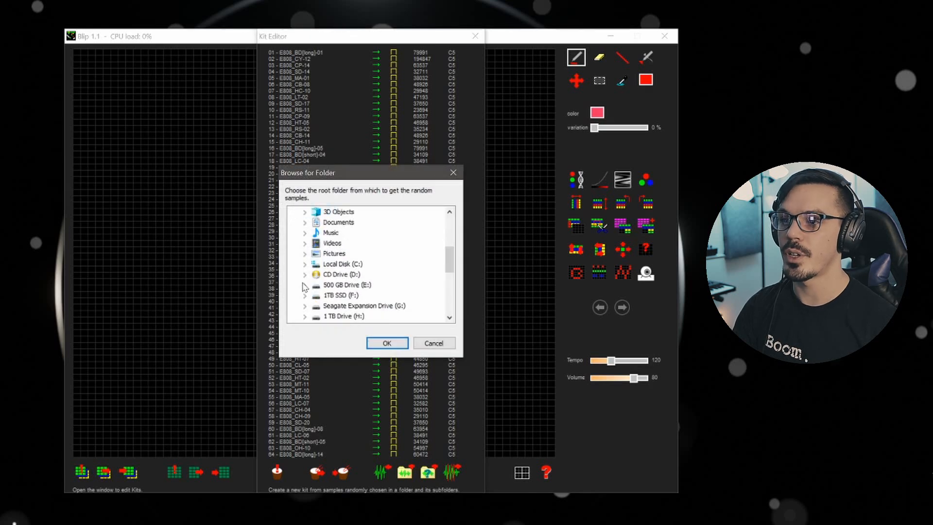
left_click(304, 286)
left_click(317, 306)
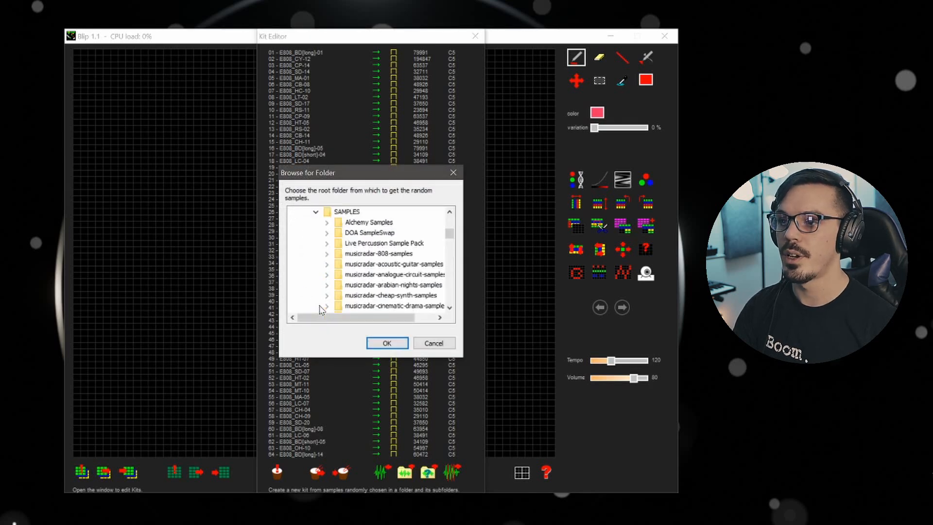
left_click(327, 253)
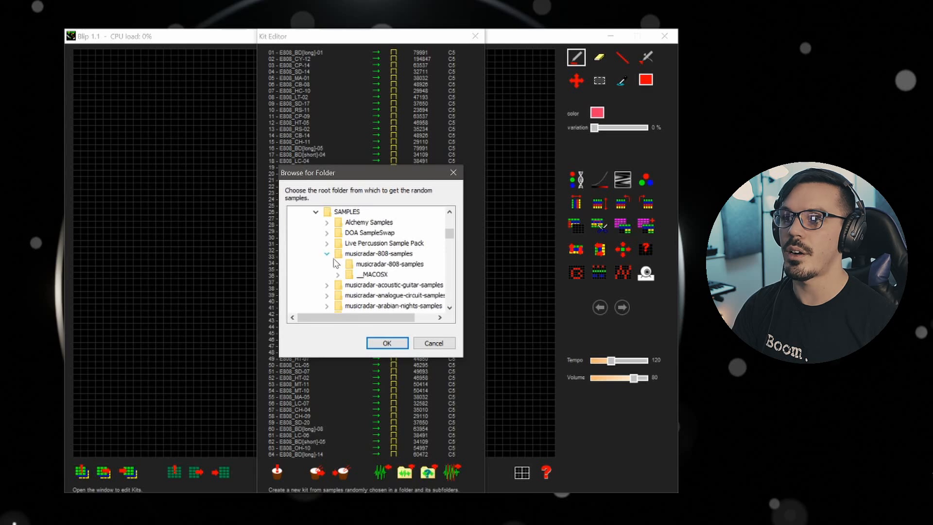
left_click(349, 265)
left_click(338, 264)
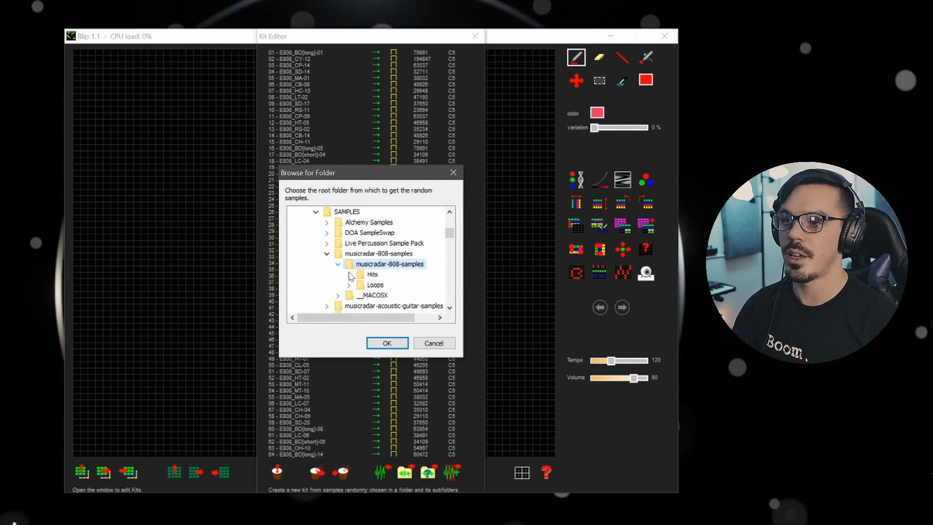
left_click(371, 275)
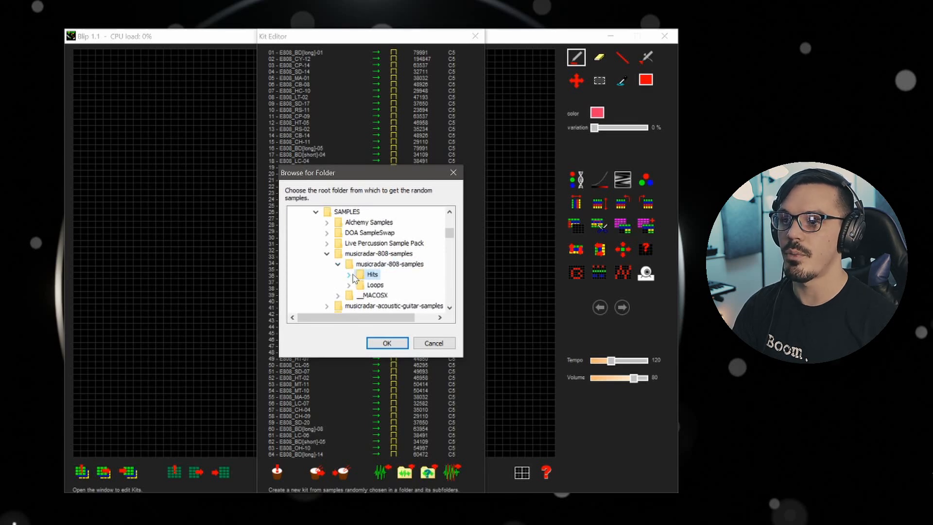
left_click(386, 343)
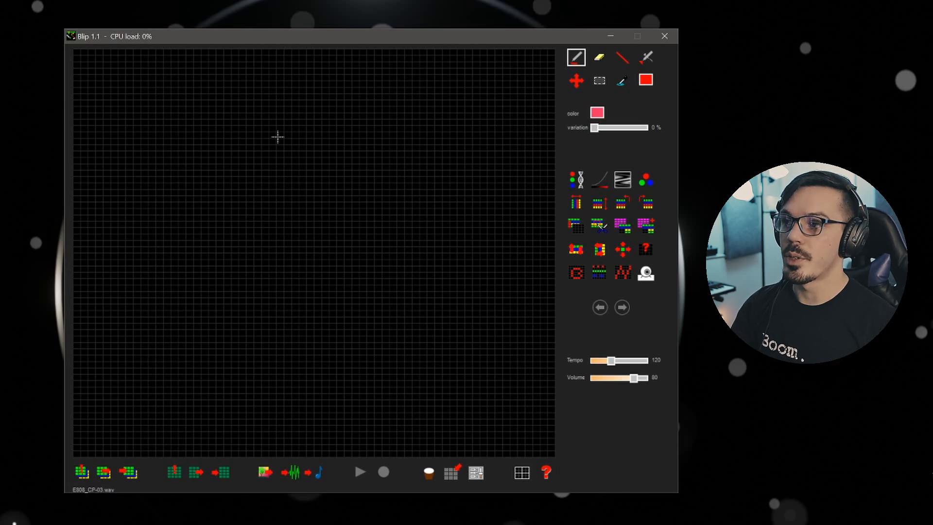
Pencil five separate red notes across the grid and spray random magenta-to-blue notes around them.
left_click(99, 205)
left_click(197, 243)
left_click(273, 307)
left_click(363, 161)
left_click(416, 250)
left_click(643, 60)
mouse_move(395, 117)
left_mouse_down()
mouse_move(128, 179)
mouse_move(491, 260)
mouse_move(246, 432)
mouse_move(240, 313)
mouse_move(358, 308)
left_mouse_up()
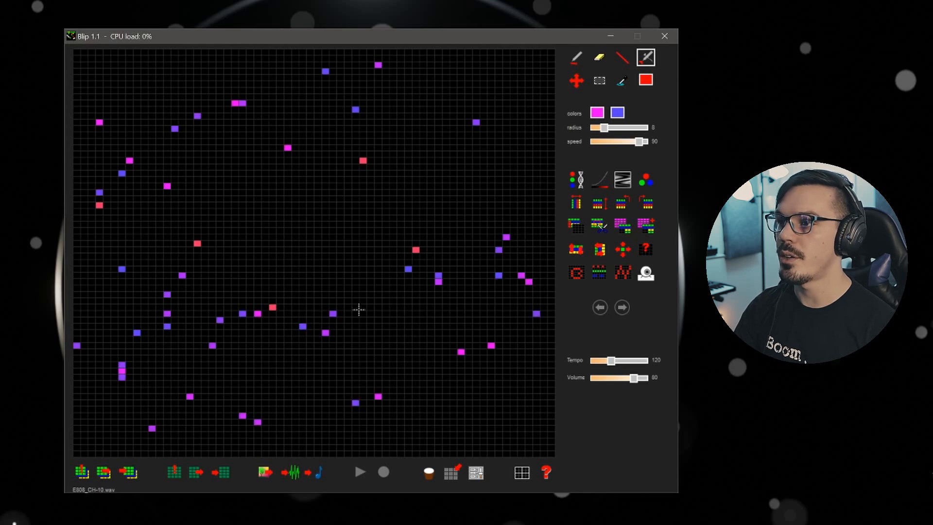
Generate a drum pattern on the grid and spray extra magenta-to-blue notes over it.
left_click(602, 273)
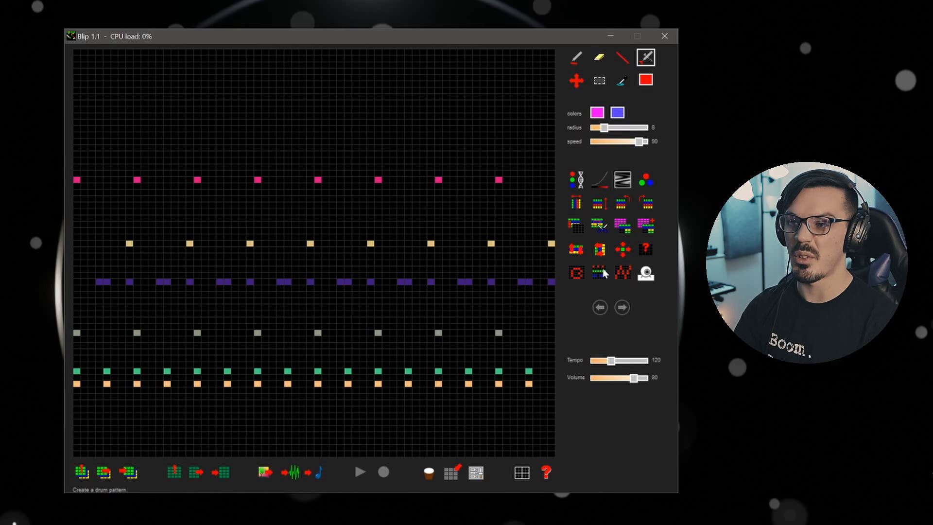
mouse_move(520, 115)
left_mouse_down()
mouse_move(136, 162)
mouse_move(177, 209)
mouse_move(540, 337)
mouse_move(181, 410)
mouse_move(539, 369)
mouse_move(340, 287)
mouse_move(174, 252)
left_mouse_up()
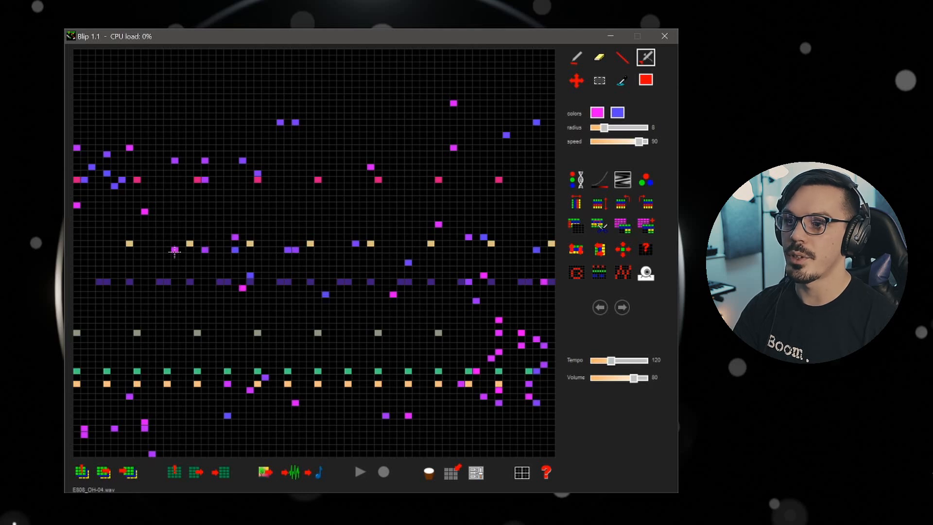
Mutate the red, green and blue colors of the drum pattern with strongly raised percentages.
left_click(583, 179)
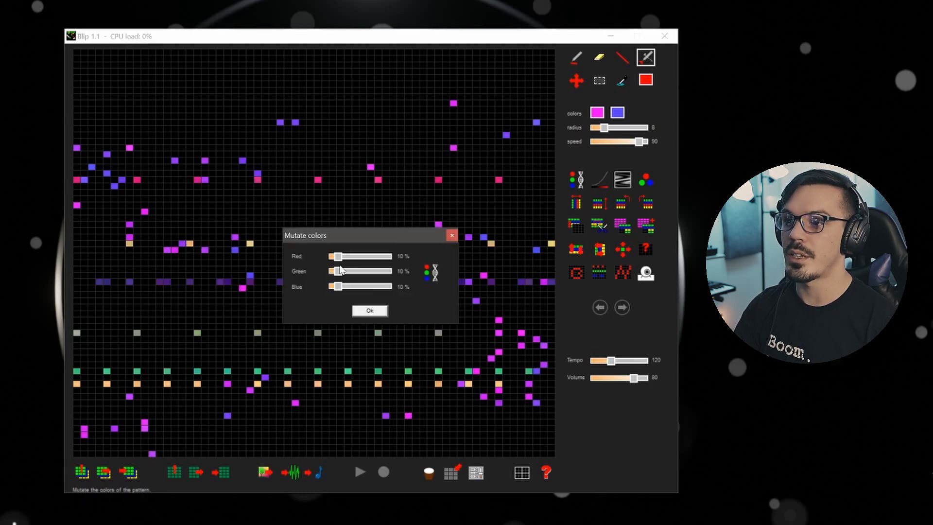
left_click_drag(338, 257, 384, 292)
left_click(379, 308)
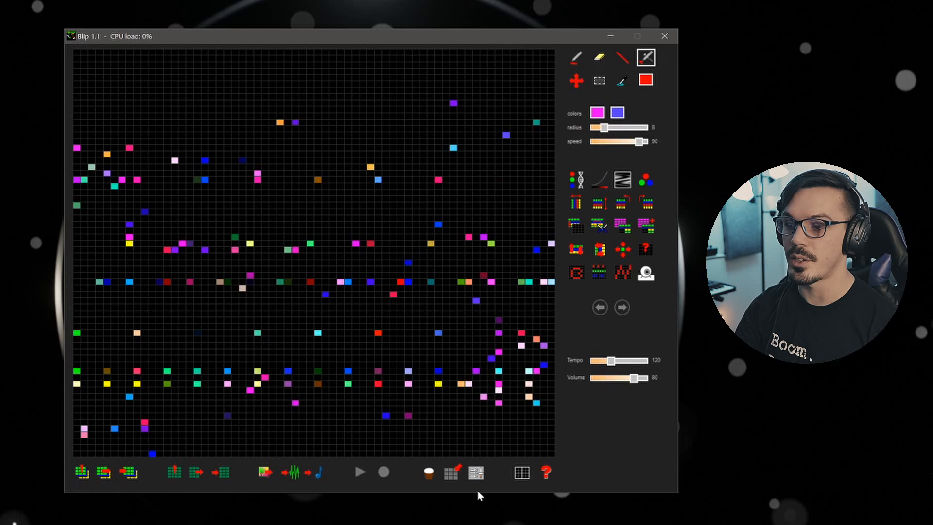
Check the MIDI and audio settings, then play the current pattern.
left_click(476, 473)
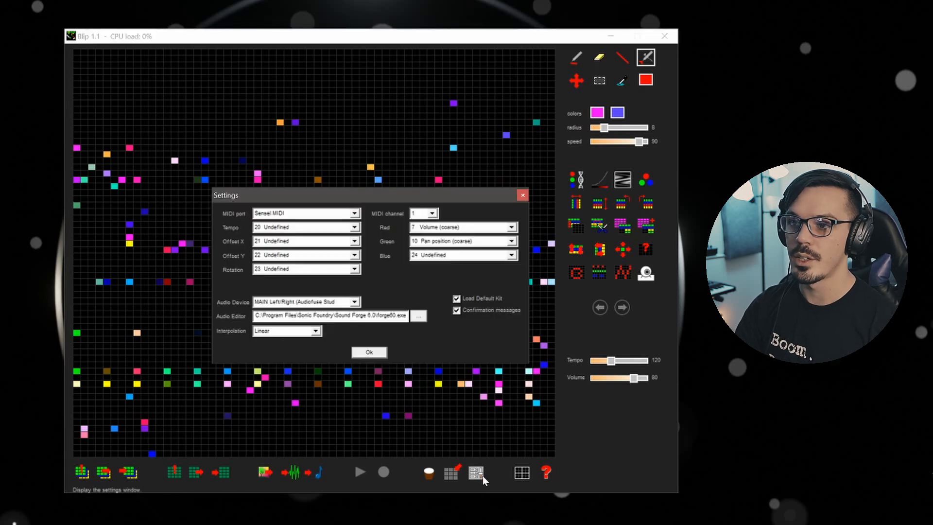
left_click(522, 194)
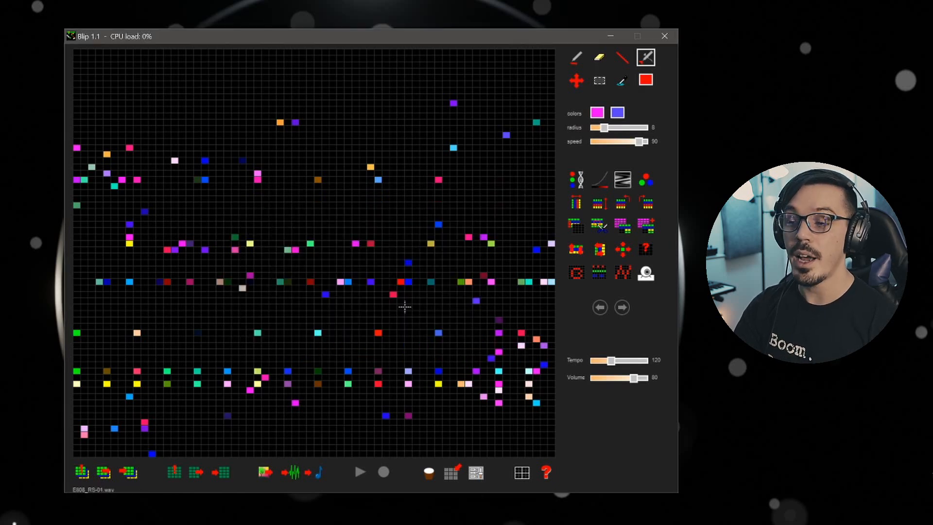
left_click(360, 472)
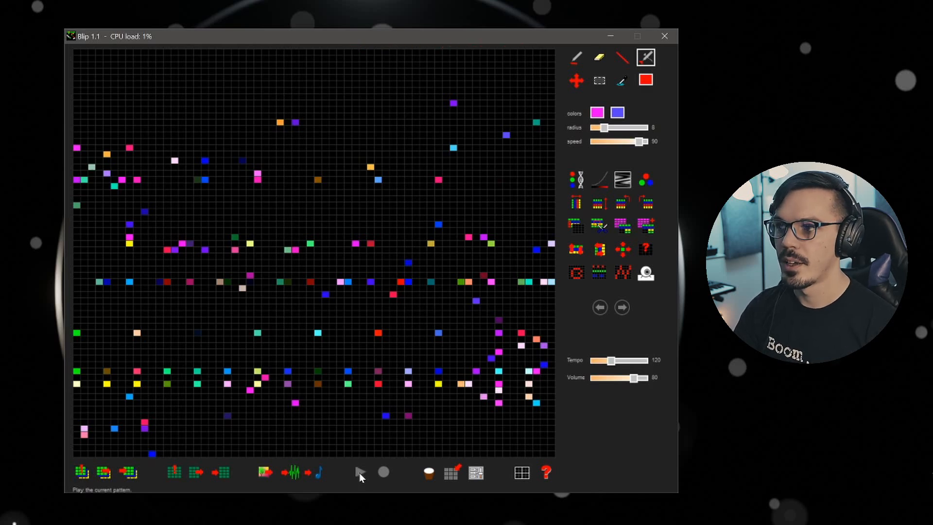
Start a new project, erasing all patterns, and spray random magenta-to-blue notes across the whole grid.
left_click(83, 473)
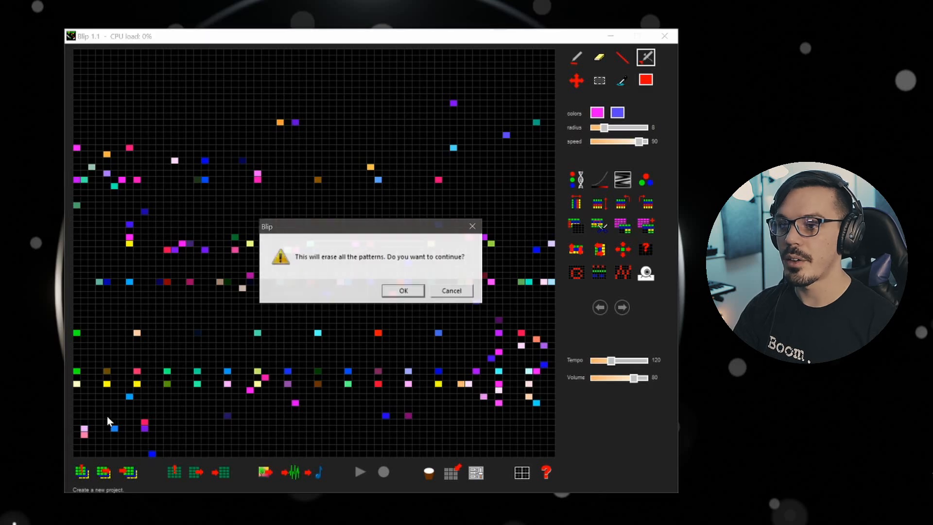
left_click(404, 290)
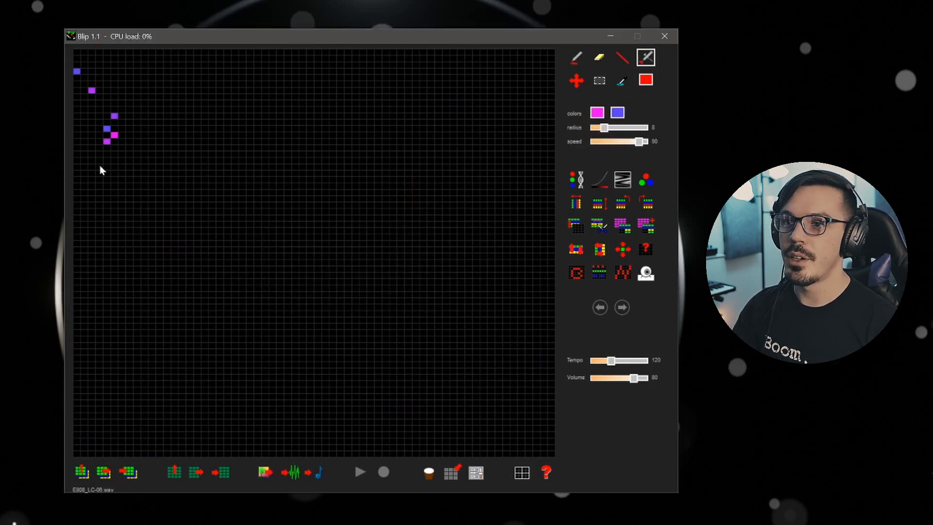
mouse_move(102, 170)
left_mouse_down()
mouse_move(333, 318)
mouse_move(514, 157)
mouse_move(456, 354)
mouse_move(119, 443)
mouse_move(208, 225)
mouse_move(428, 204)
mouse_move(526, 100)
mouse_move(242, 71)
mouse_move(100, 258)
mouse_move(389, 360)
mouse_move(294, 370)
mouse_move(391, 175)
left_mouse_up()
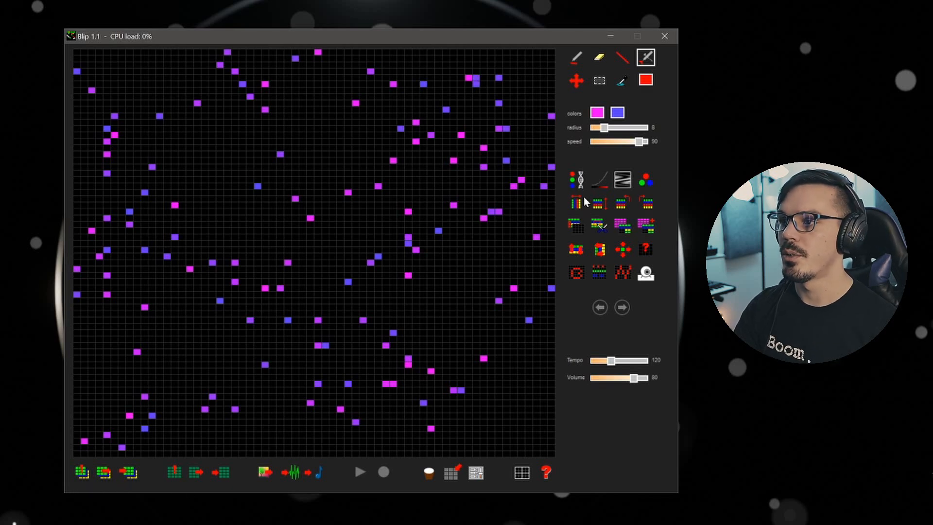
Mutate the pattern's colors with red at 74 %, green at 75 % and blue at 77 %.
left_click(576, 179)
left_click_drag(339, 257, 376, 259)
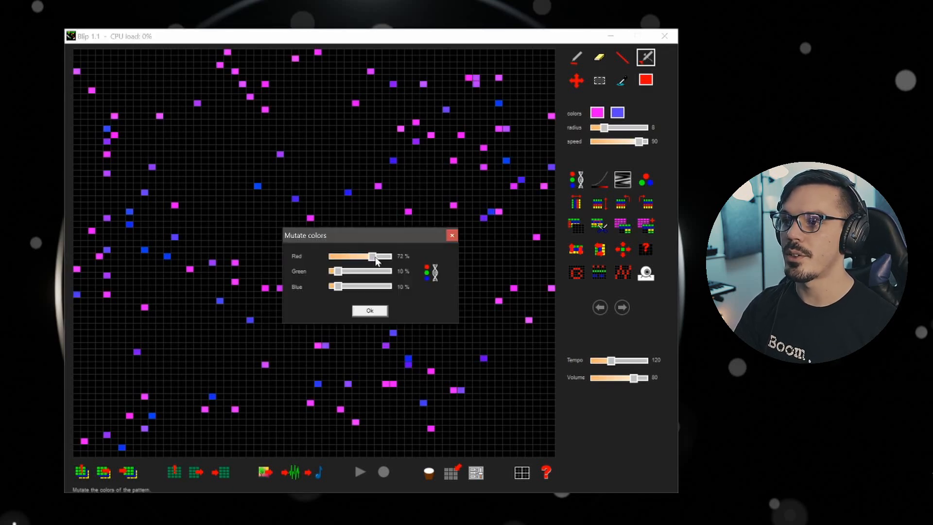
left_click(377, 272)
left_click(379, 290)
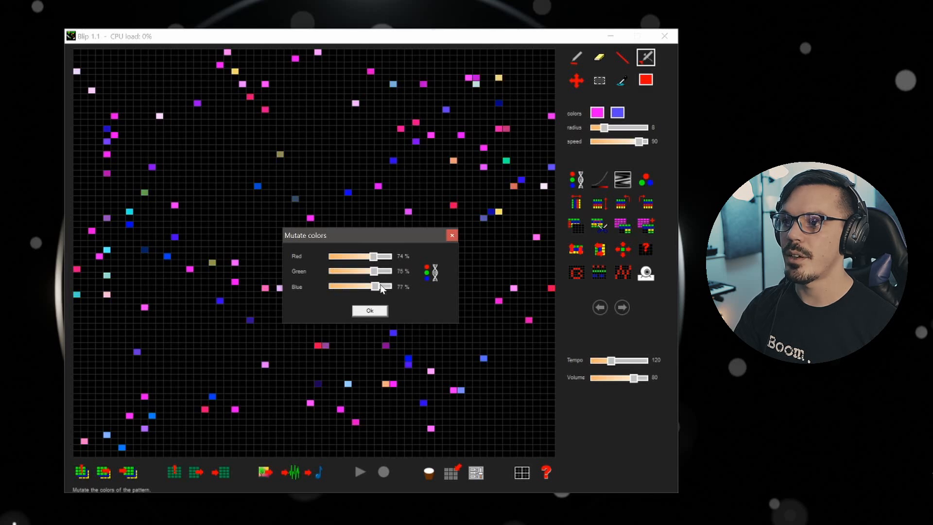
left_click(373, 311)
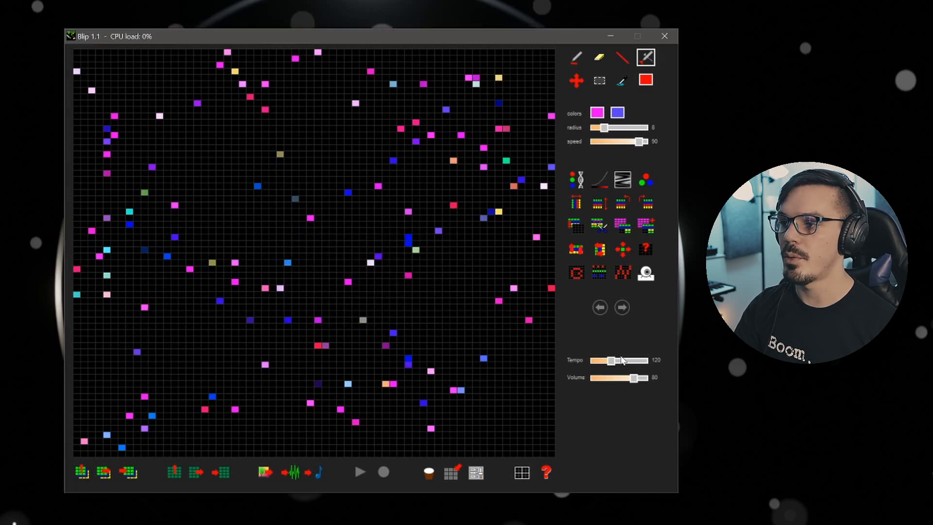
Set the tempo to about 95 and play the pattern.
left_click_drag(611, 360, 607, 363)
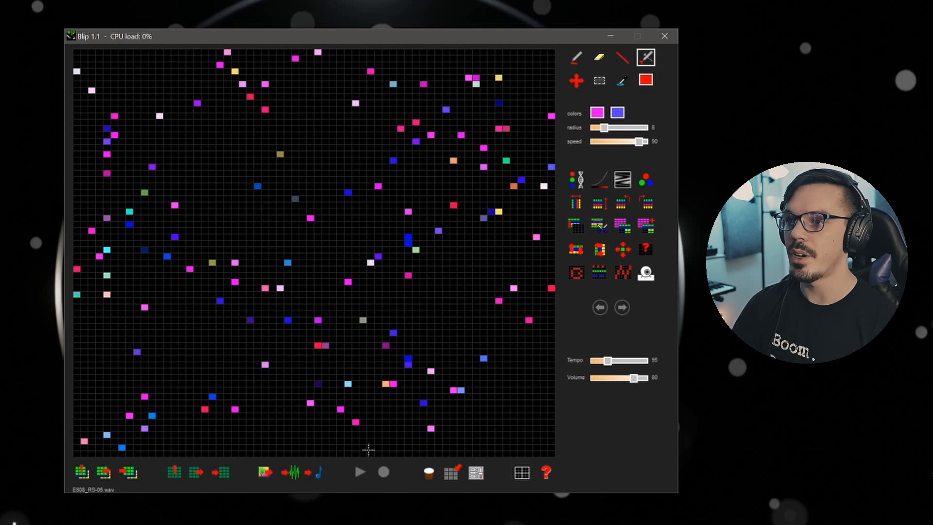
left_click(362, 471)
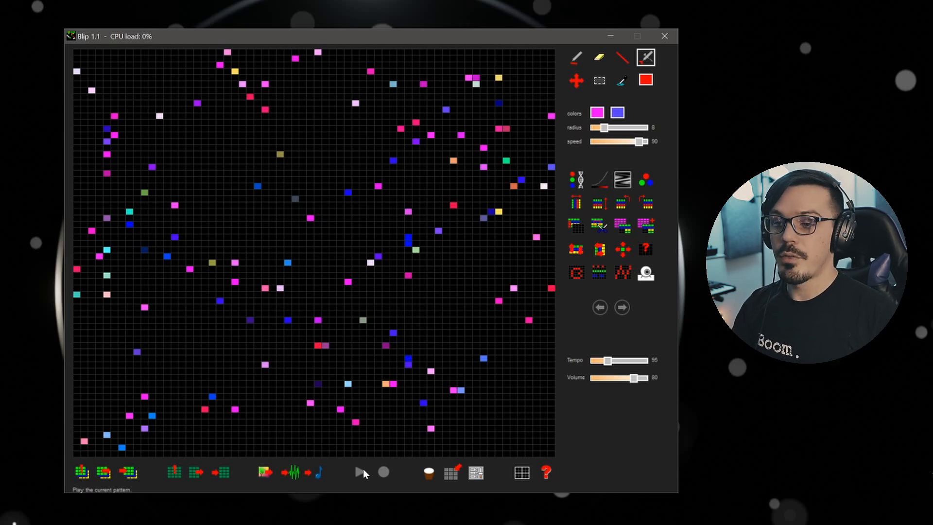
Export the pattern as a wave file to the Desktop under a name beginning with "random dru".
left_click(294, 473)
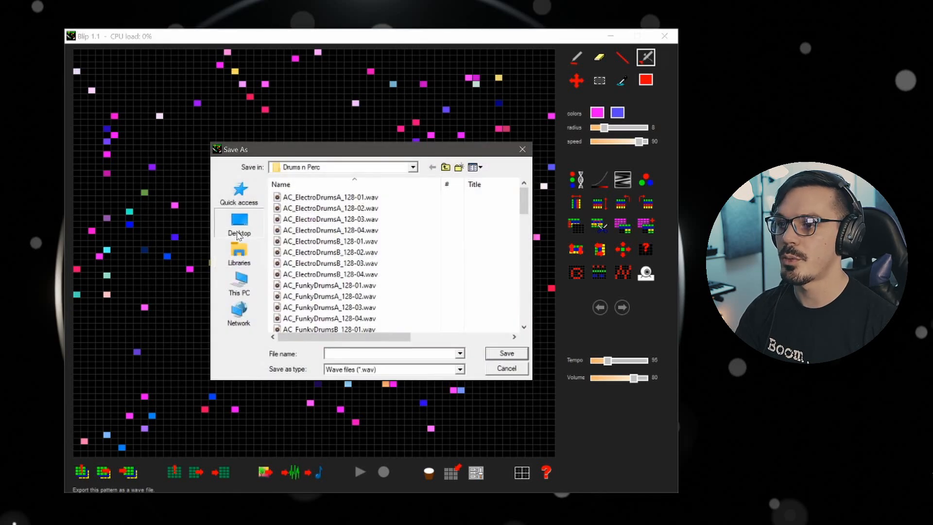
left_click(239, 224)
type("random v")
key("BackSpace")
type("f")
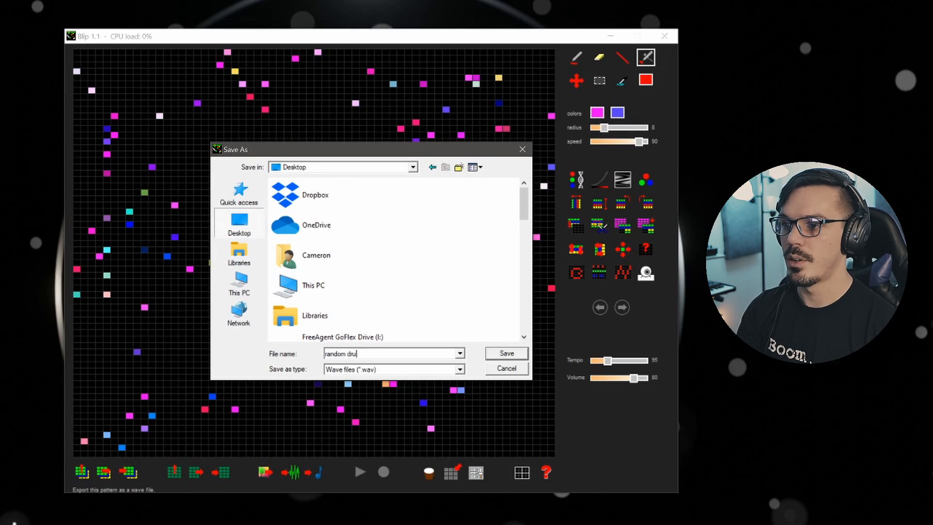
key("Return")
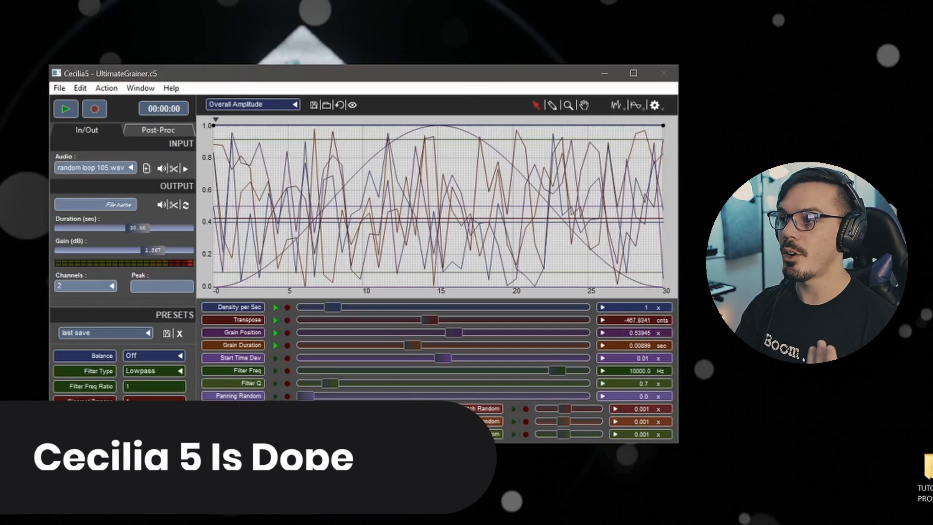
In Cecilia5, load the exported random drum wave as input audio and open the UltimateGrainer.c5 module from the Time category.
left_click_drag(931, 291, 120, 168)
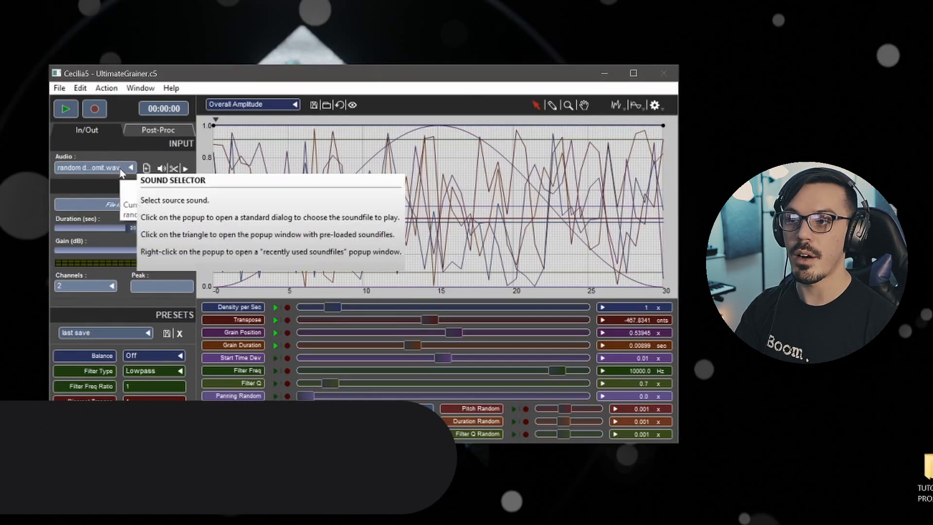
left_click(65, 90)
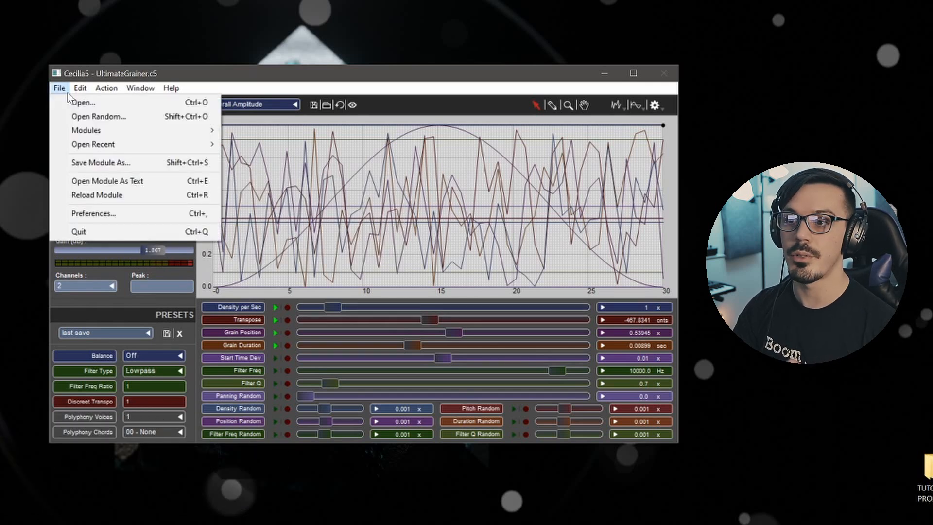
mouse_move(97, 130)
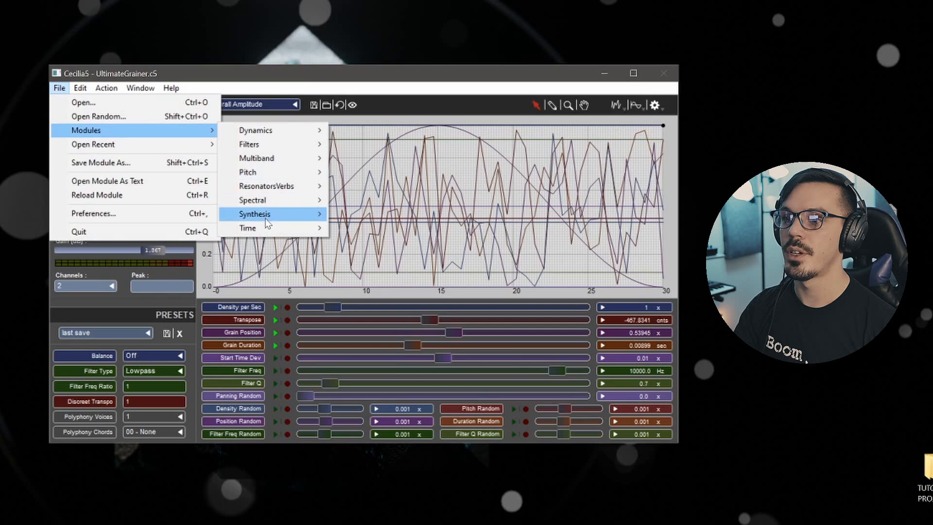
mouse_move(262, 226)
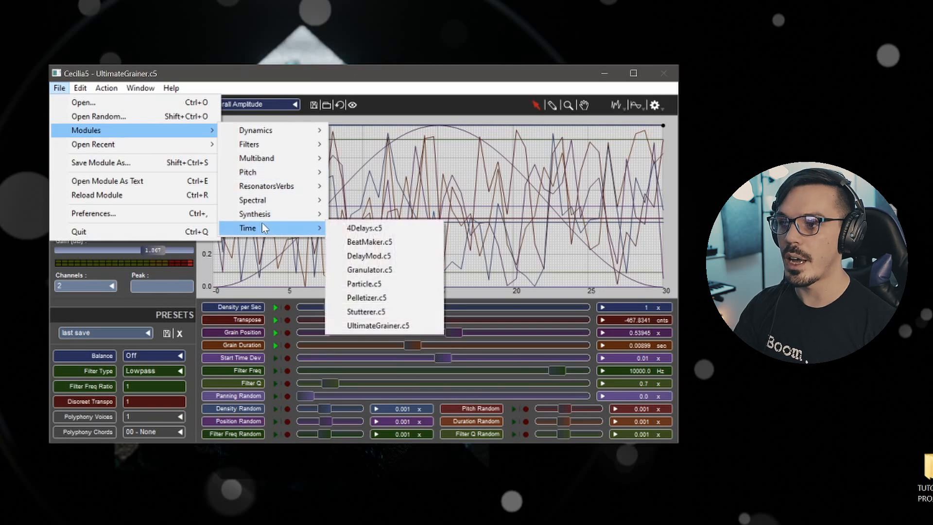
left_click(386, 327)
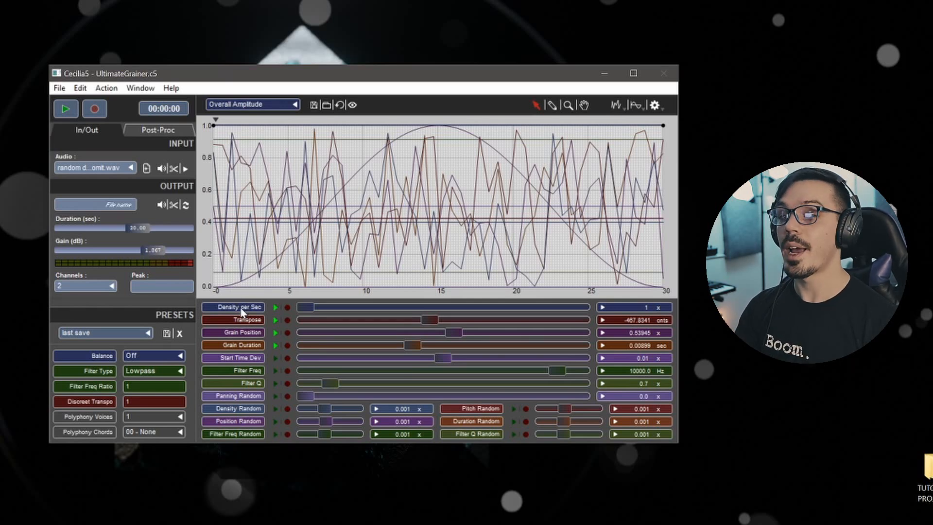
Generate a random Density per Sec curve with the stochastic generator, using 50 points, minimum 0.072 and maximum about 0.89.
mouse_move(242, 312)
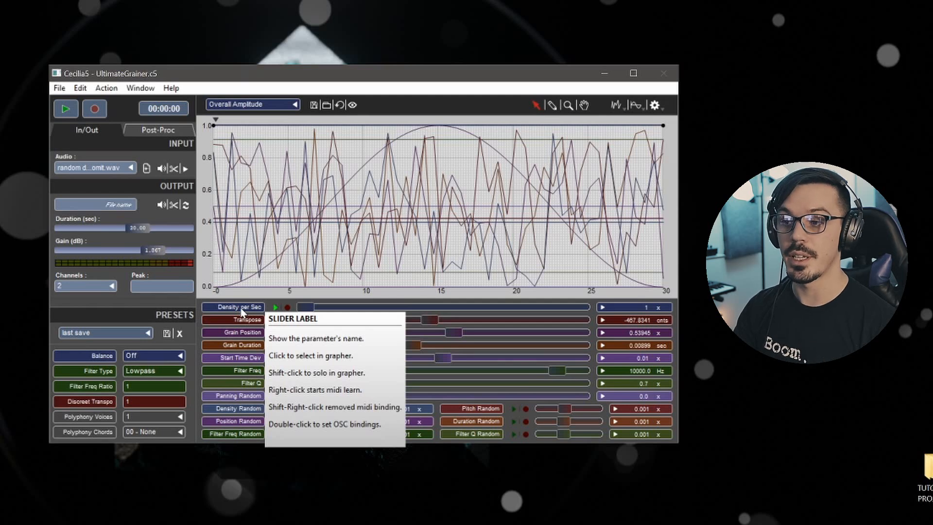
left_click(242, 312)
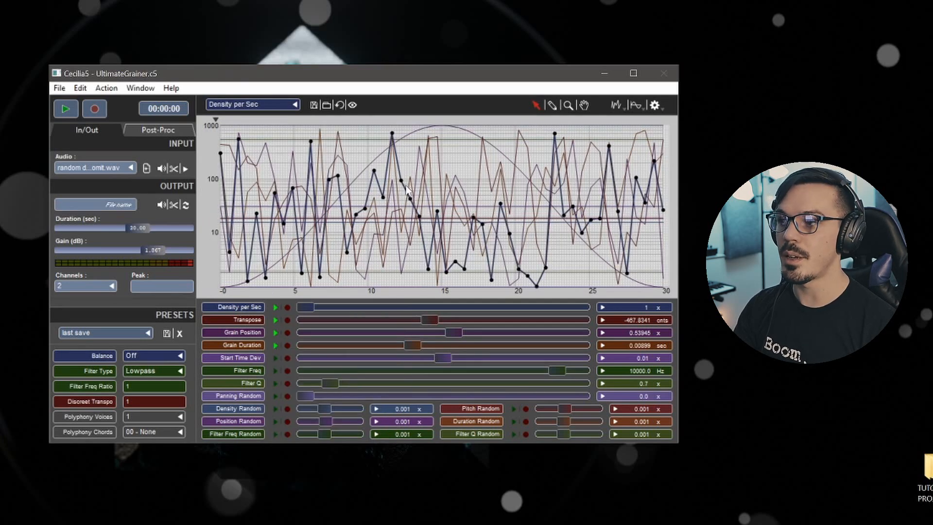
left_click(617, 106)
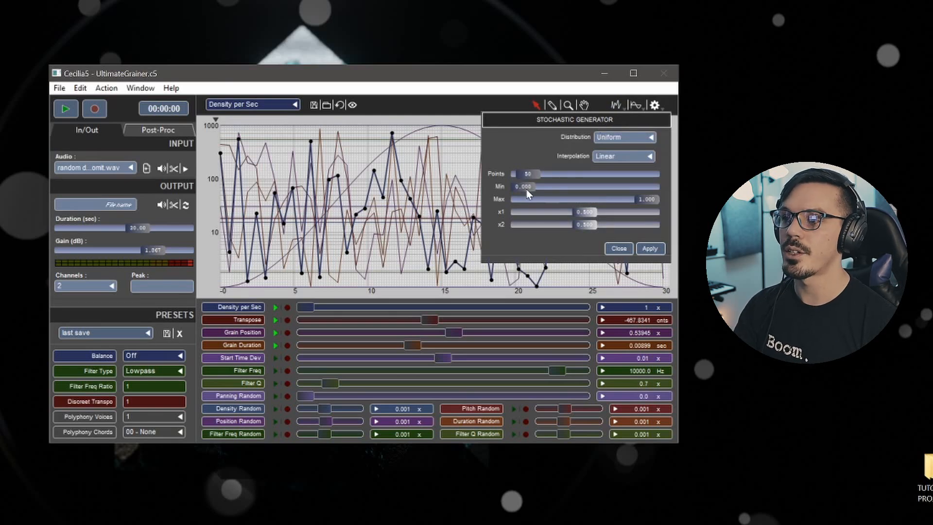
left_click_drag(638, 199, 635, 199)
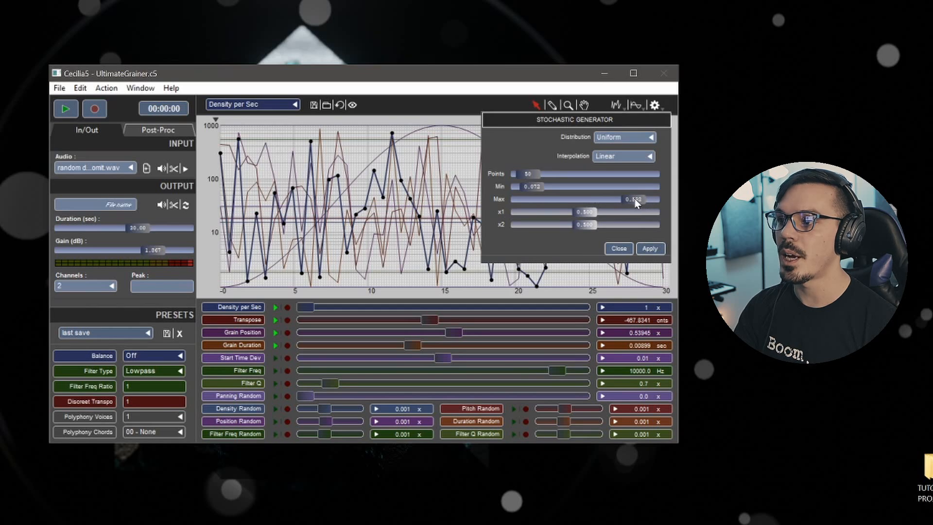
left_click(650, 249)
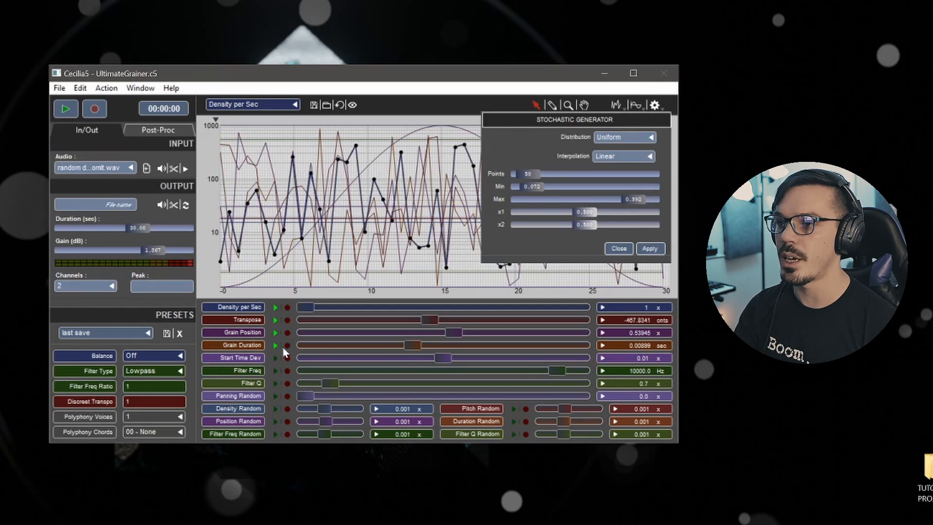
Review the Transpose, Grain Position, Grain Duration and Start Time Dev curves in the grapher.
left_click(245, 319)
left_click(619, 248)
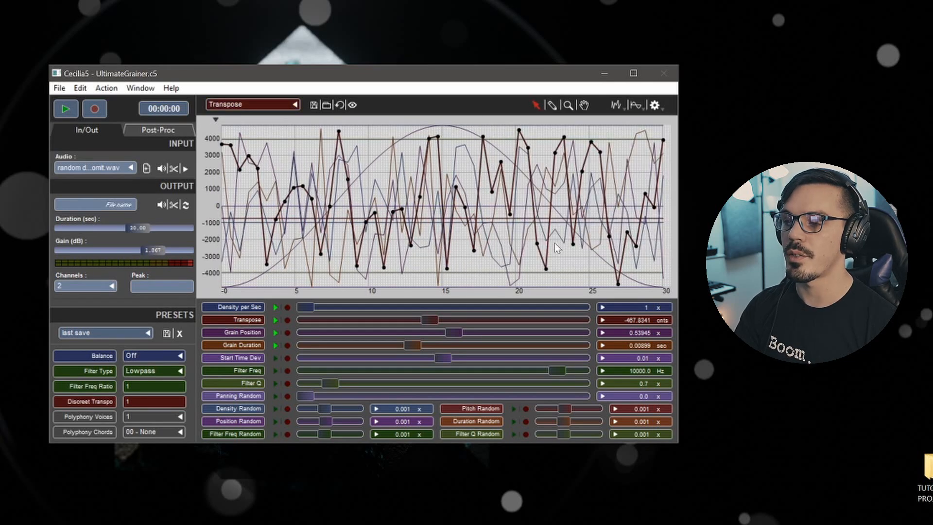
left_click(244, 334)
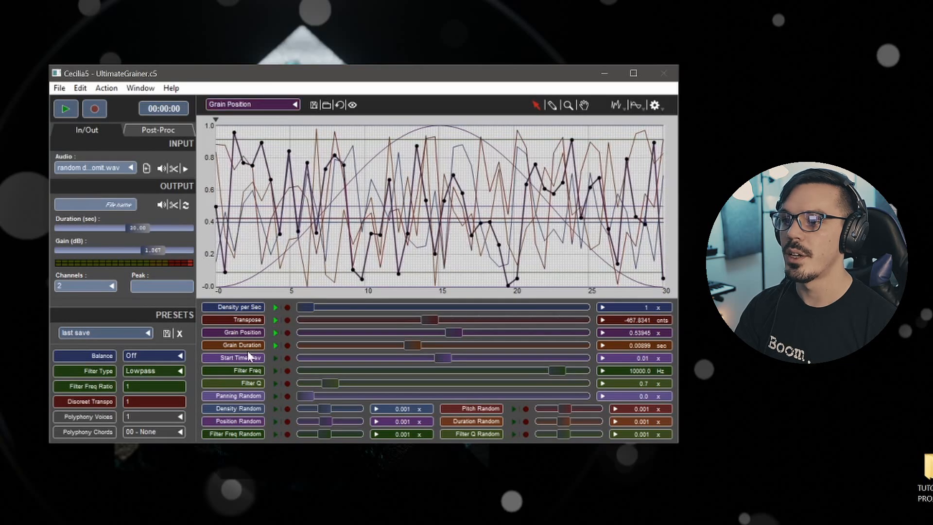
left_click(248, 348)
left_click(251, 359)
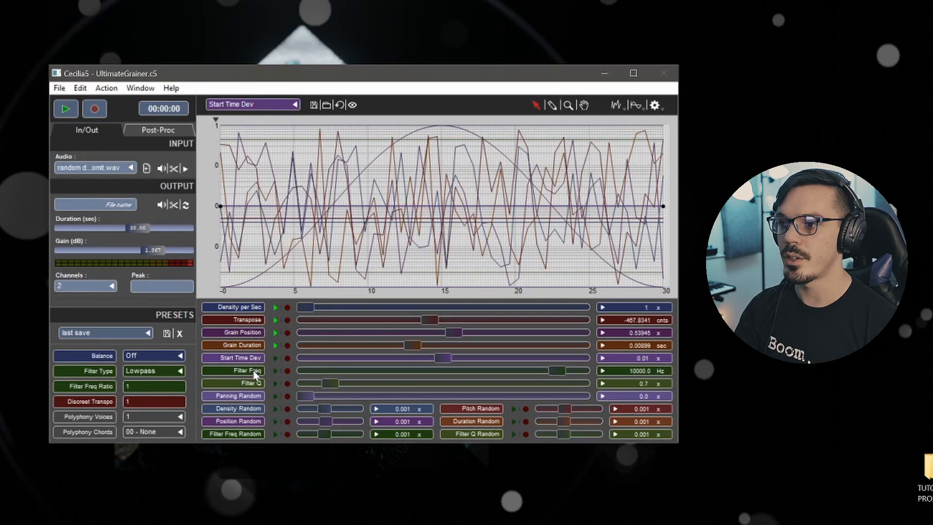
Apply the stochastic generator with the same settings to the Filter Freq, Filter Q and Panning Random curves.
left_click(256, 373)
left_click(616, 105)
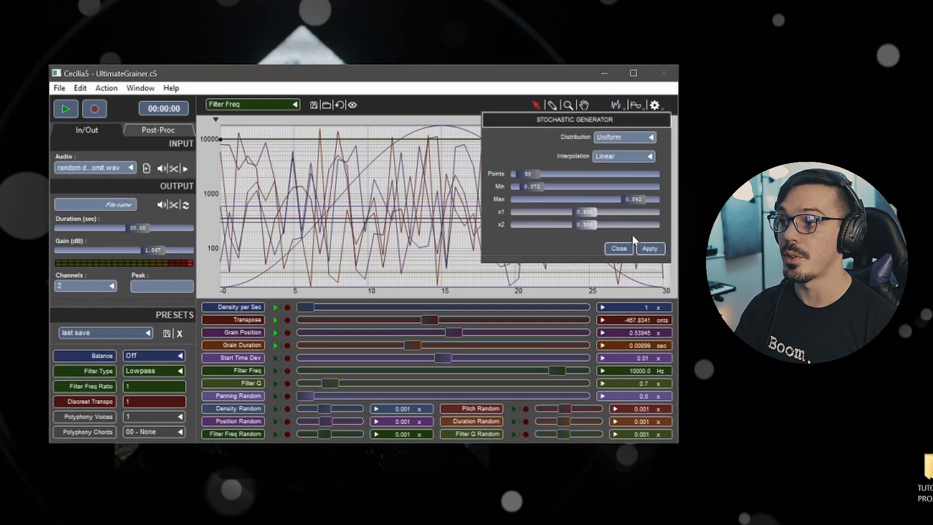
left_click(646, 250)
left_click(243, 384)
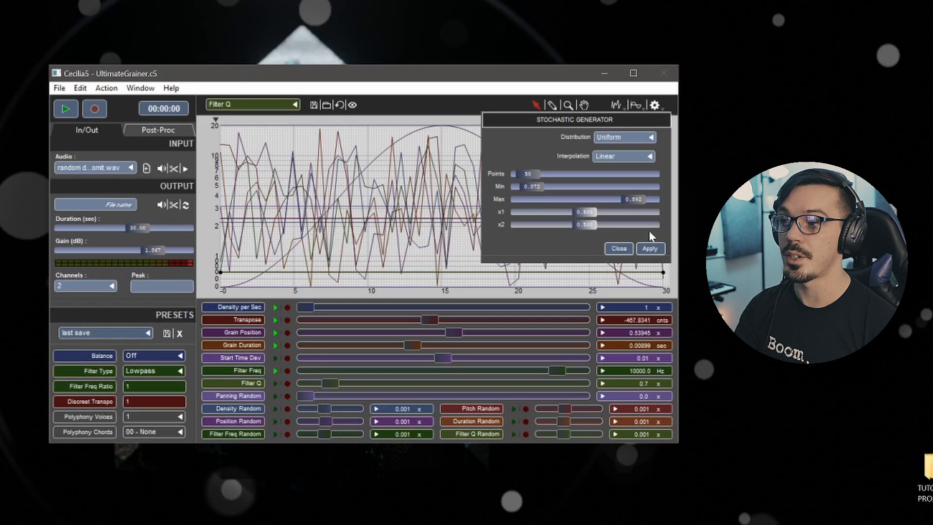
left_click(649, 249)
left_click(231, 397)
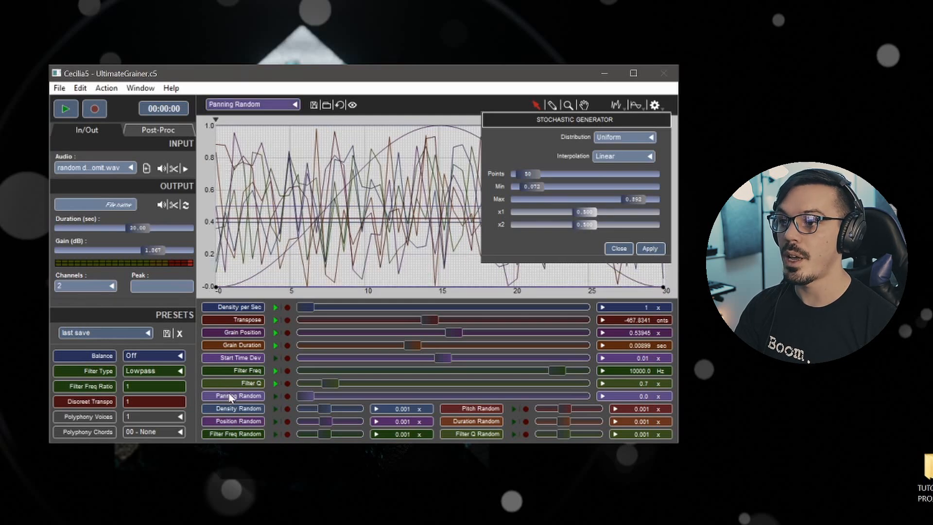
left_click(650, 248)
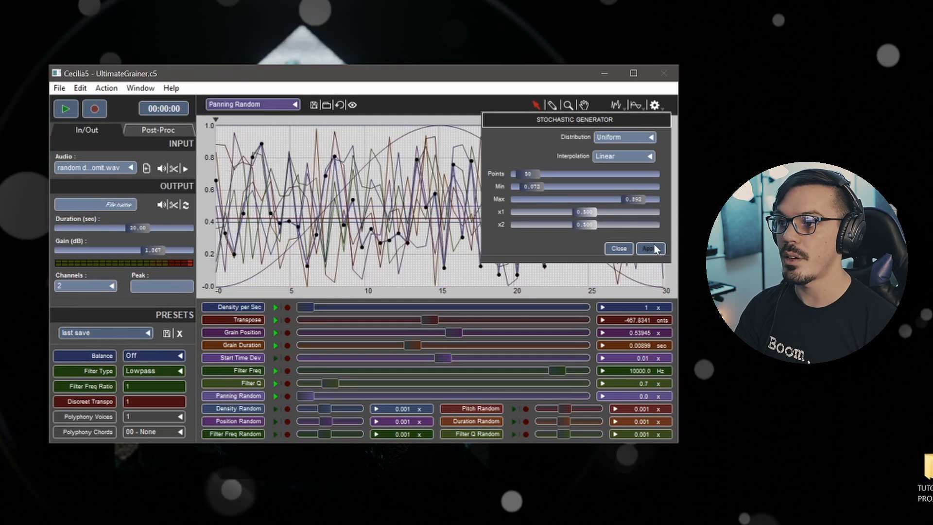
Raise Density Random to about 0.168, Position Random to 0.056, Pitch Random to 0.005 and Duration Random to 0.026, and play the result through.
left_click(231, 420)
left_click(249, 408)
left_click(618, 248)
left_click(349, 408)
left_click(346, 421)
left_click(574, 409)
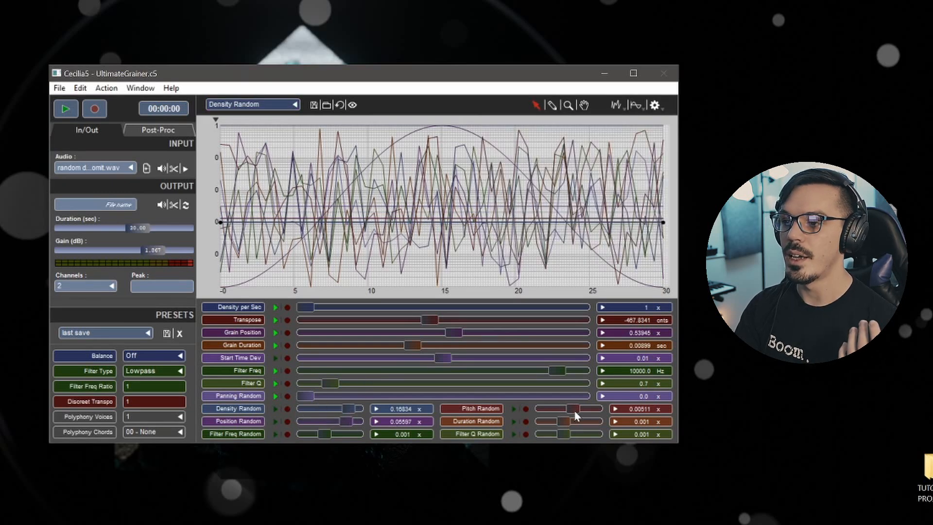
left_click(578, 421)
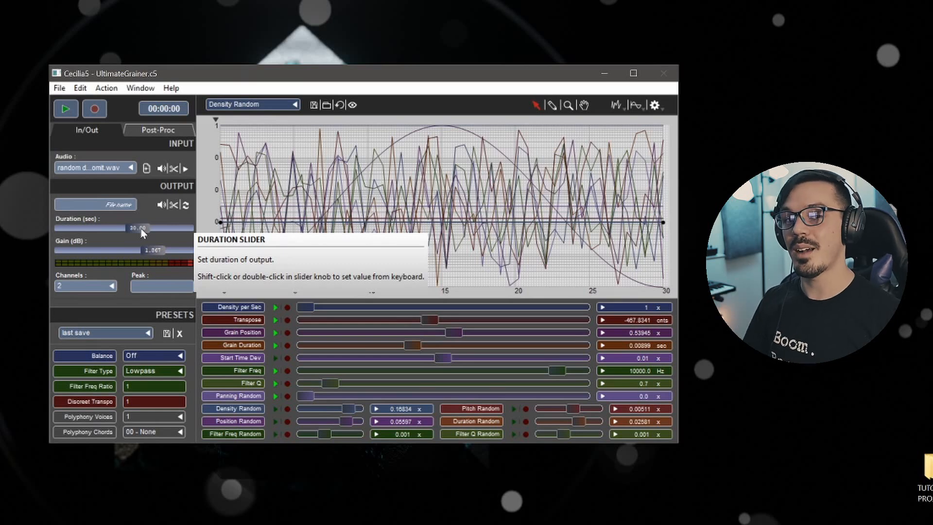
left_click(64, 109)
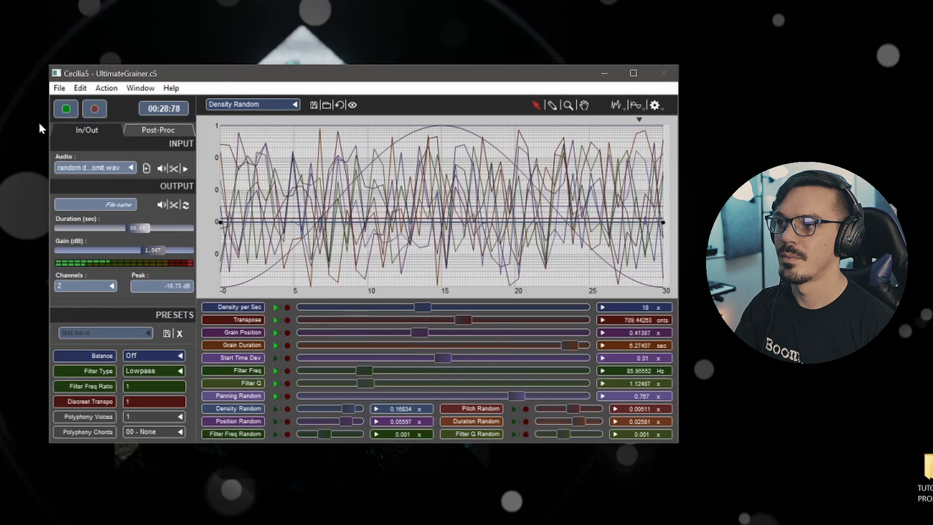
left_click(58, 116)
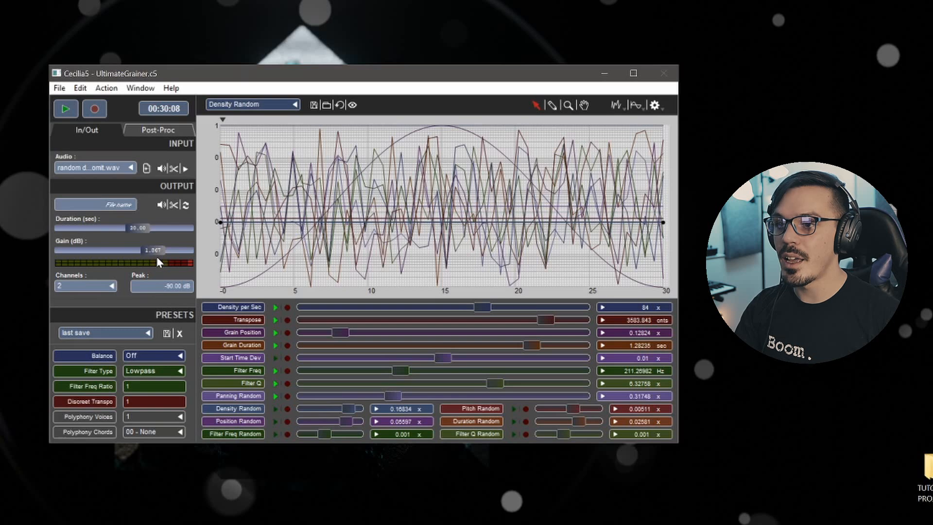
Add a Compress effect to the first and second post-processing slots.
left_click(165, 131)
left_click(159, 167)
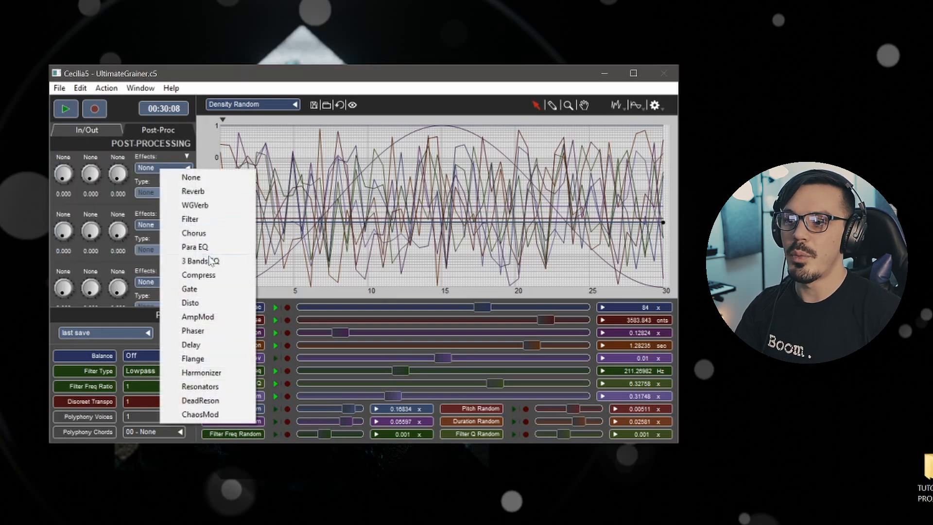
left_click(199, 273)
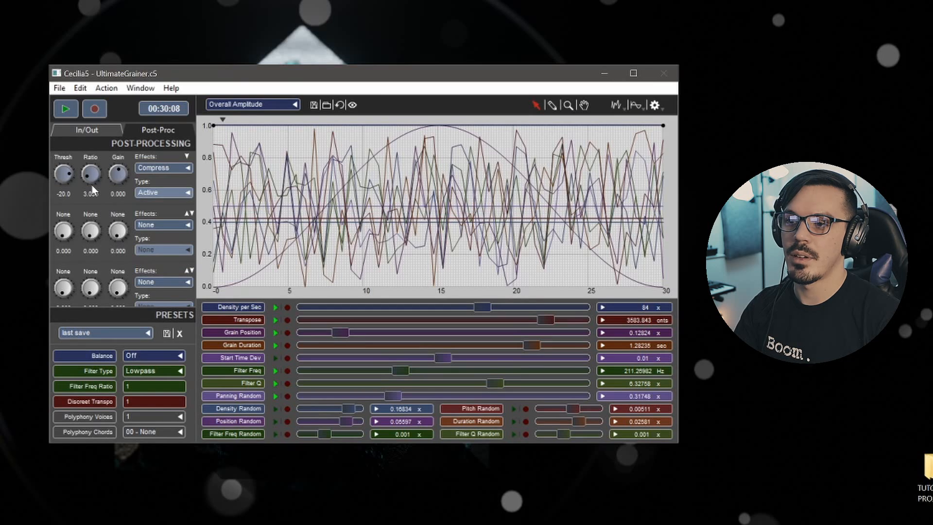
left_click(163, 225)
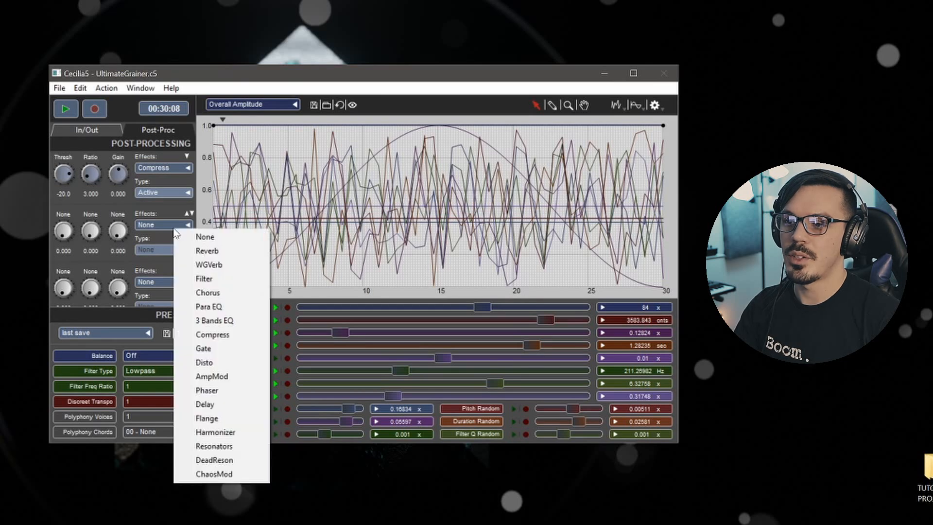
left_click(223, 335)
Set the second compressor to threshold -8.4 and ratio 20, and the first to threshold -38.8, ratio about 5.98 and gain 8.2.
left_click_drag(97, 236, 100, 94)
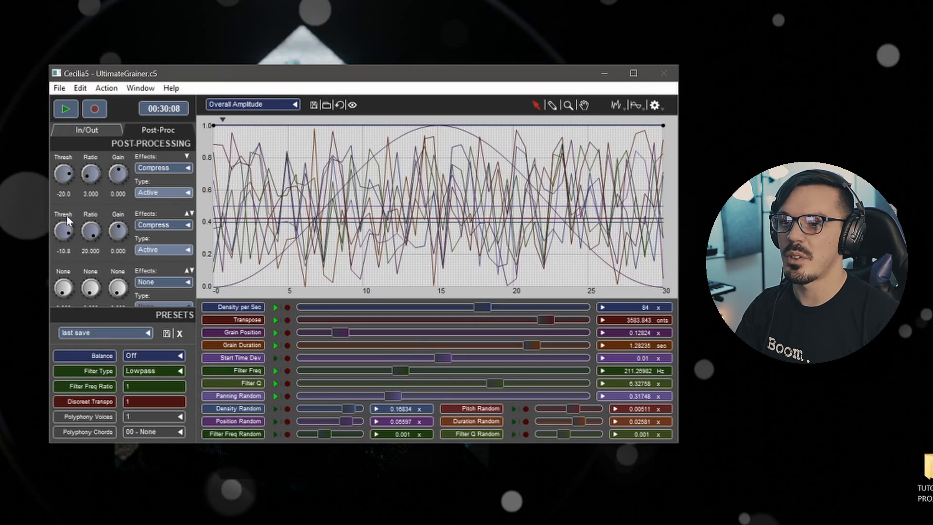
left_click_drag(67, 214, 66, 206)
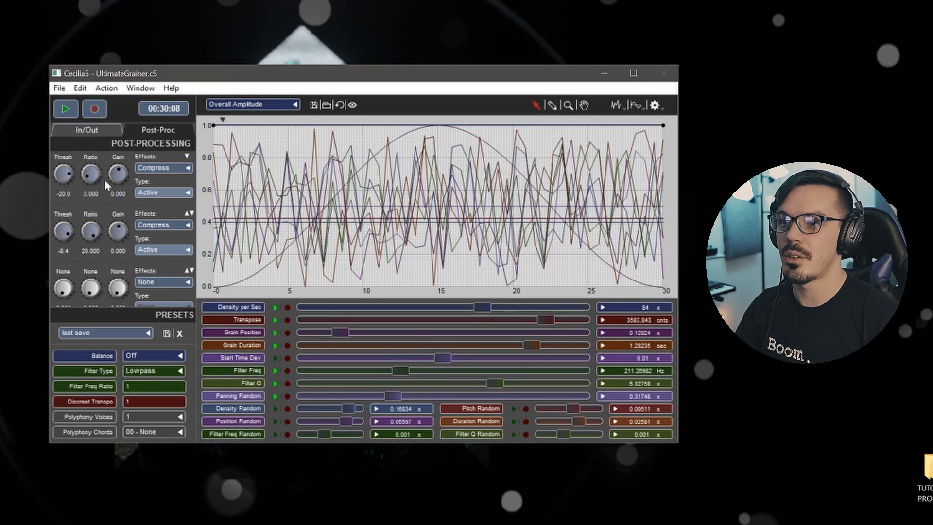
left_click_drag(76, 196, 77, 200)
left_click_drag(91, 175, 113, 162)
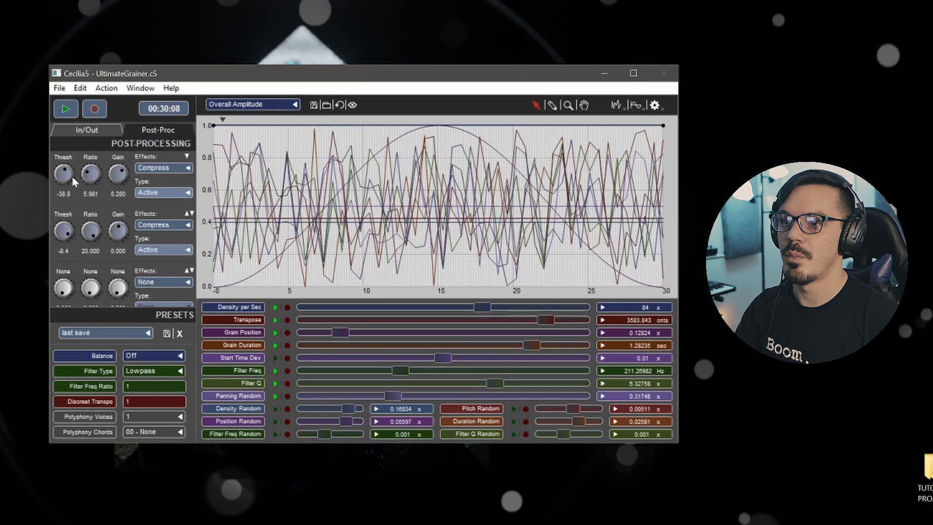
Play the compressed sound while raising the output gain to about 9.57 dB, and stop playback.
left_click(82, 130)
left_click(66, 109)
left_click(160, 251)
left_click_drag(162, 253, 165, 251)
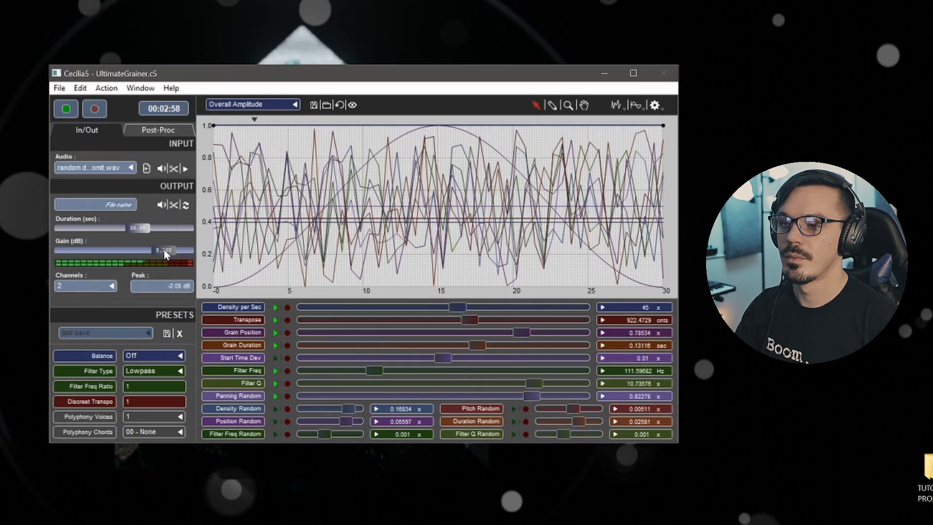
left_click_drag(165, 250, 167, 250)
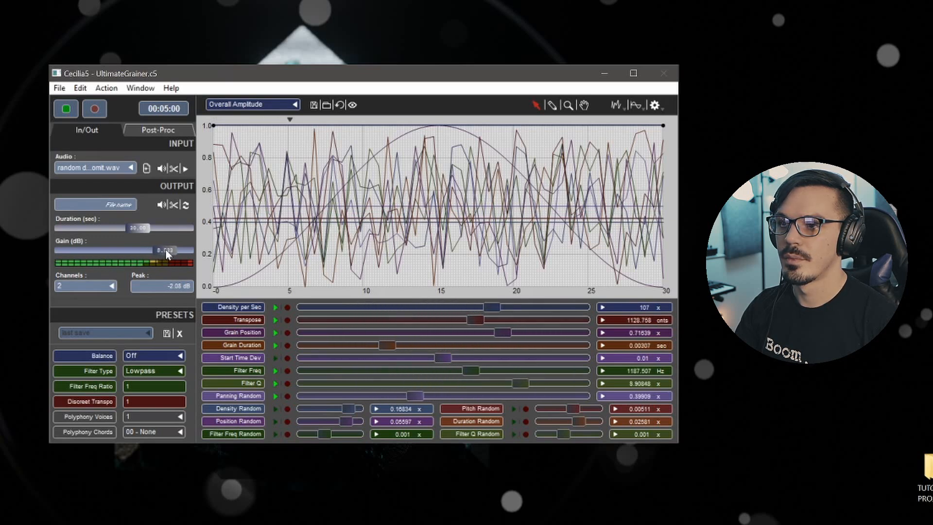
left_click(66, 109)
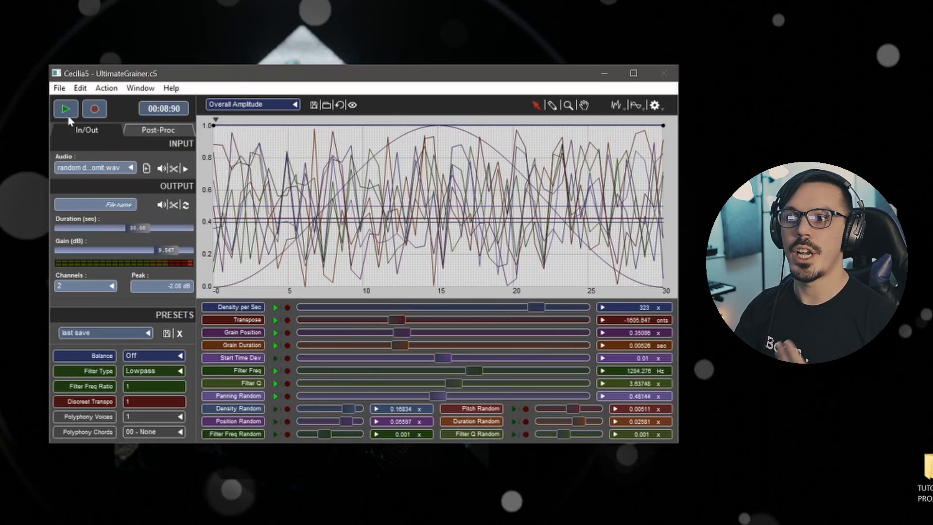
Set the output file to "drum vomit grained.wav" on the Desktop and bounce the sound to disk.
left_click(104, 91)
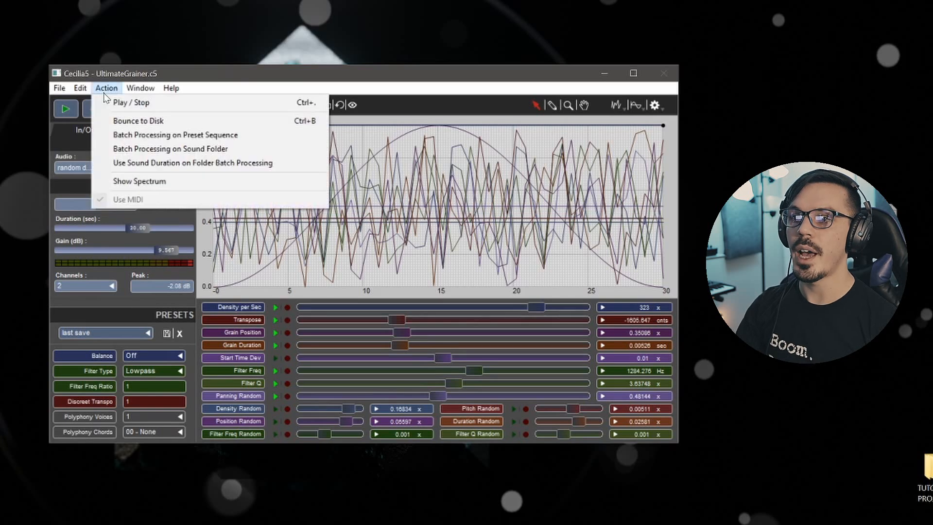
left_click(67, 182)
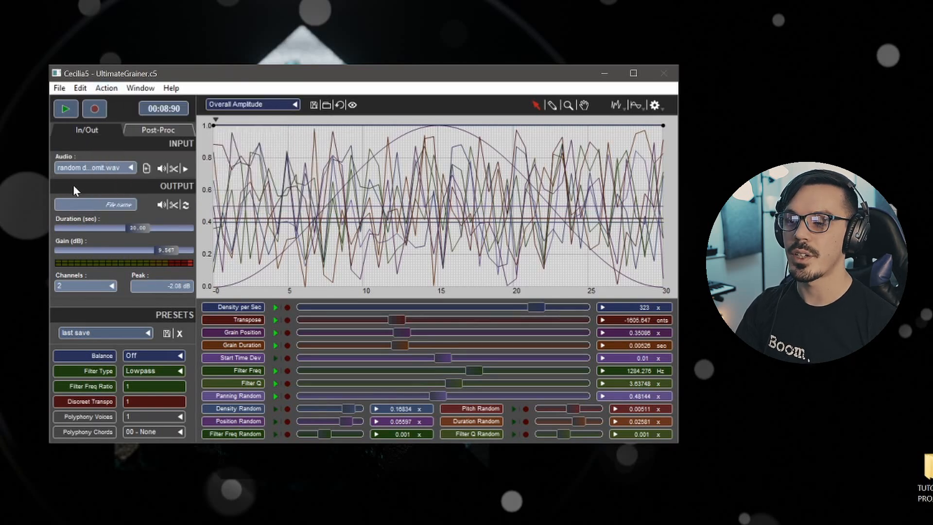
left_click(126, 208)
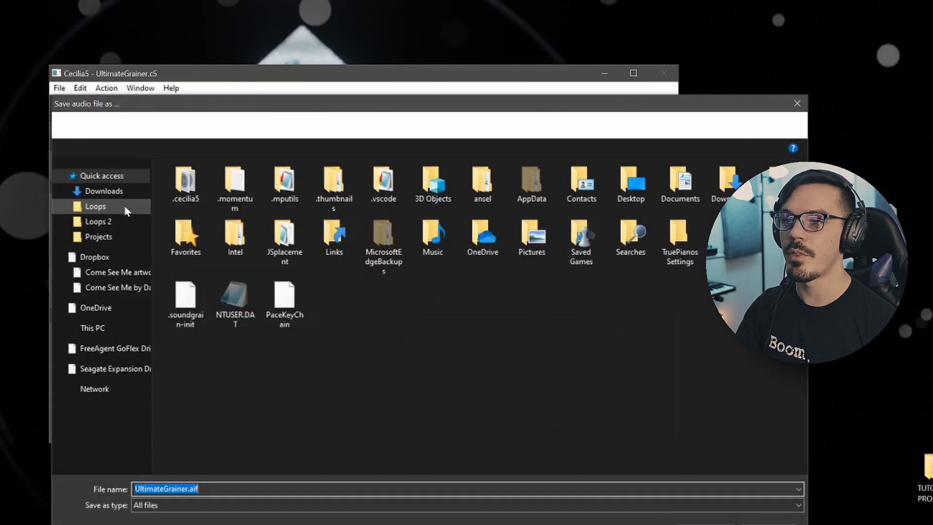
left_click(108, 358)
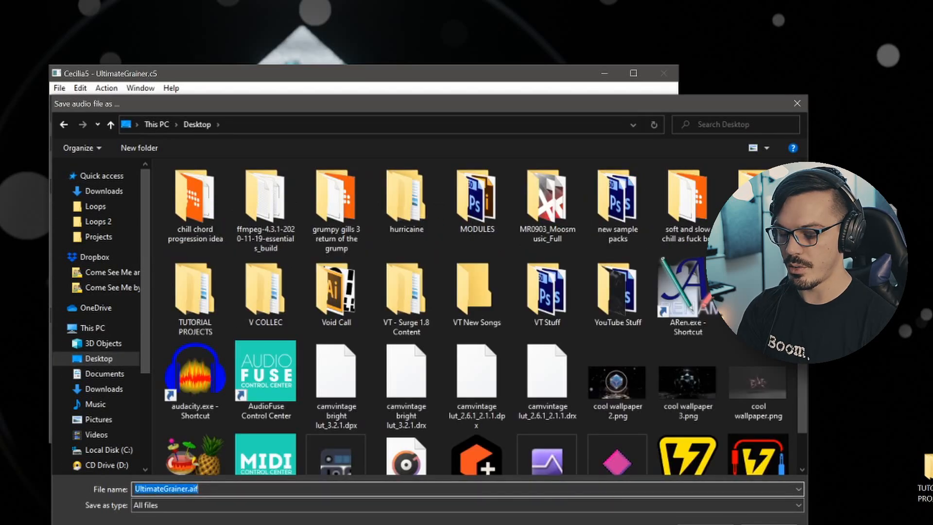
type("drum vomit grained.wav")
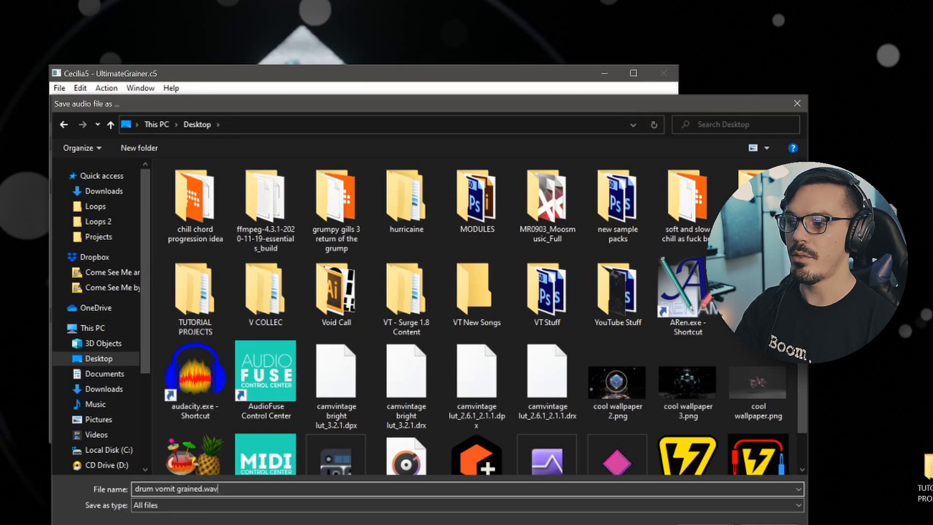
key("Return")
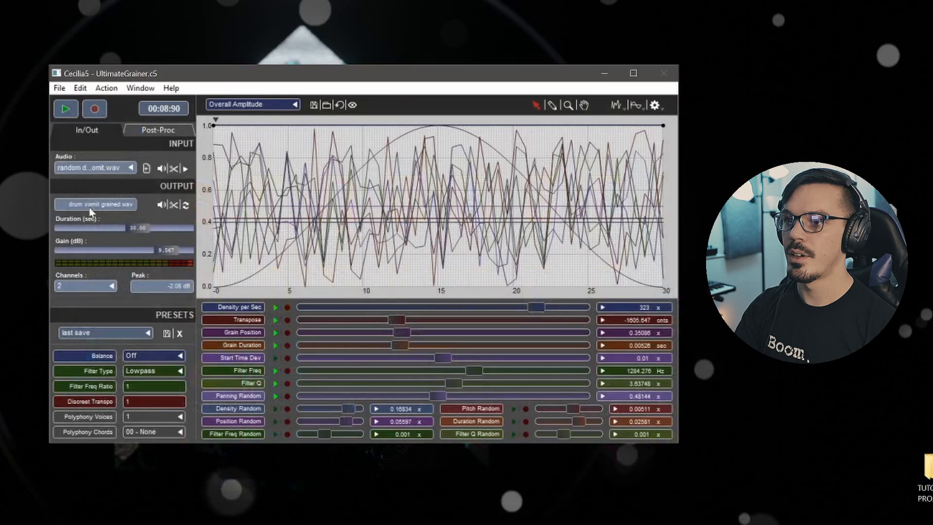
left_click(107, 88)
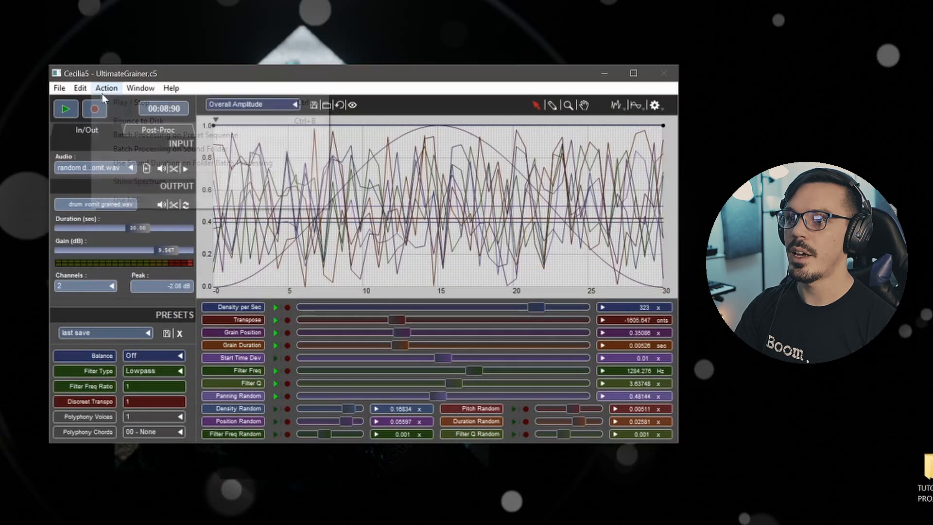
left_click(125, 120)
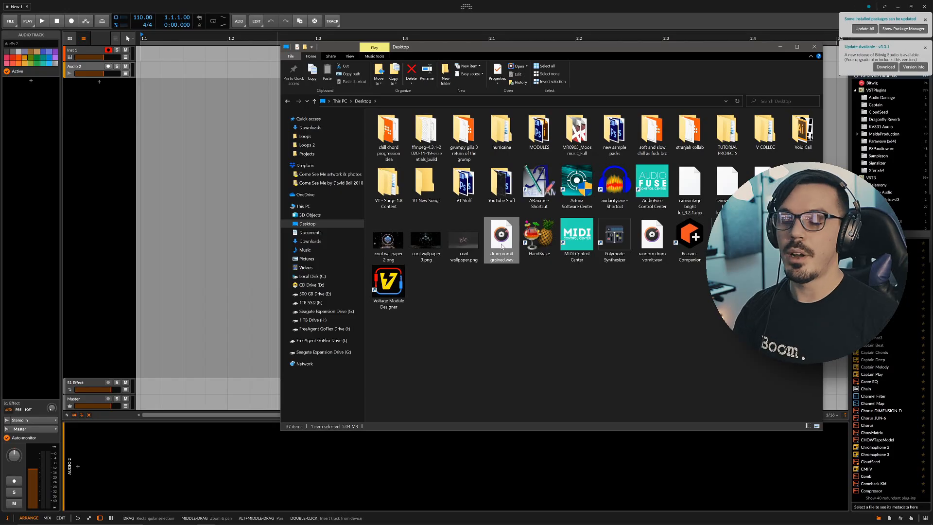
In Bitwig Studio, import drum vomit grained.wav from the Desktop onto a new audio track and align its clip to start at 1.1.1.
left_click_drag(324, 216, 208, 87)
left_click(121, 157)
left_click_drag(118, 94, 160, 131)
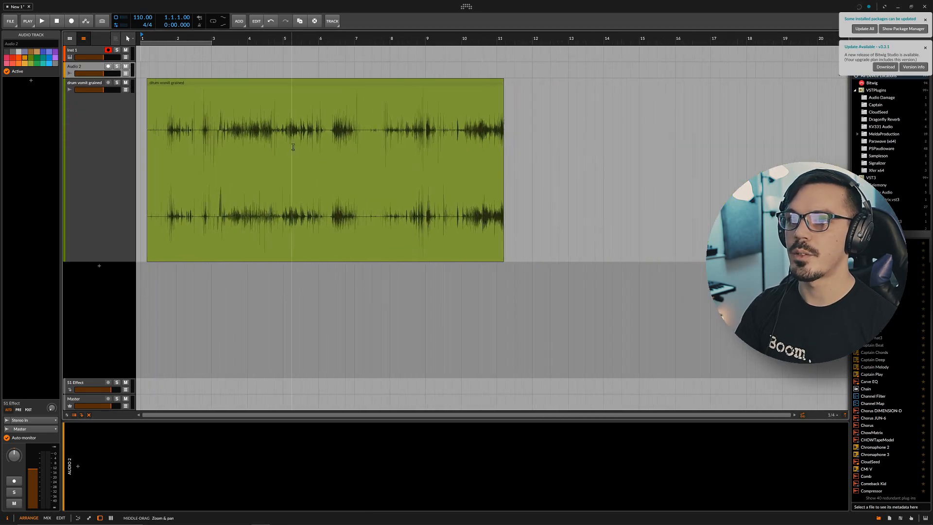
left_click(202, 87)
left_click_drag(193, 90, 193, 91)
left_click_drag(176, 194, 190, 243)
Set the drum vomit grained clip's stretching mode to Raw, extend its end just past bar 12, and turn off its looping.
left_click(43, 425)
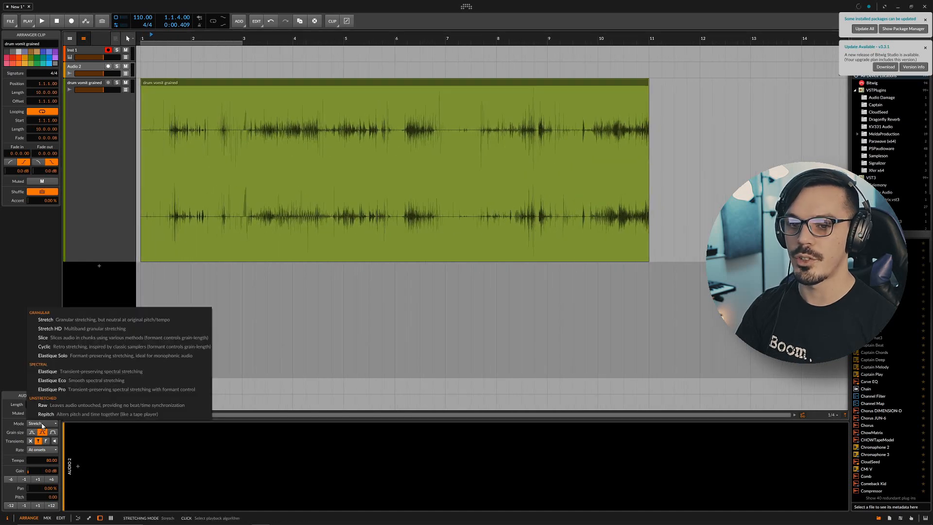
left_click(58, 409)
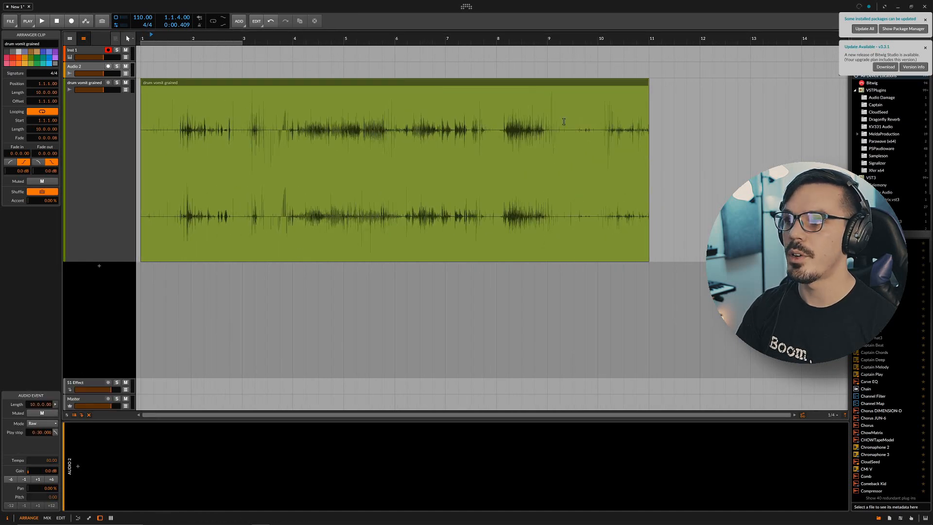
left_click_drag(646, 81, 712, 81)
left_click(41, 111)
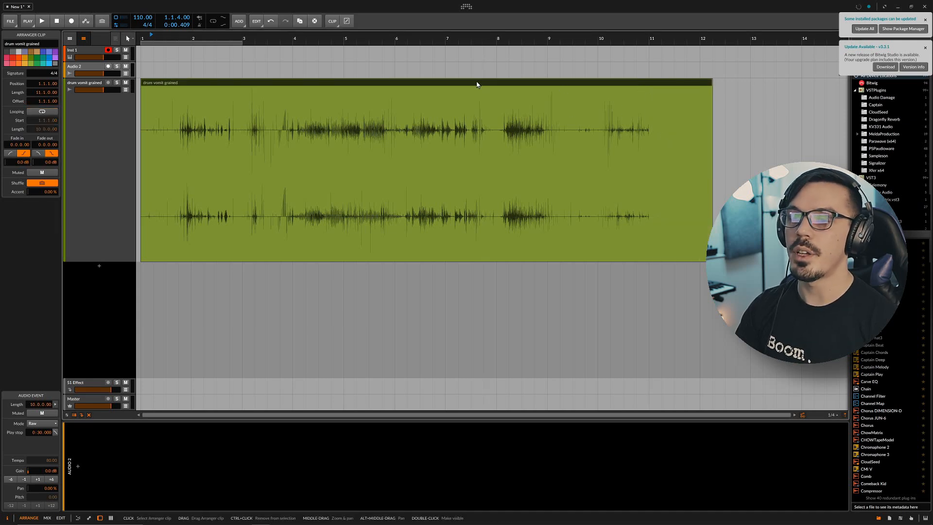
Slice the drum vomit grained clip in place at its onsets.
right_click(477, 84)
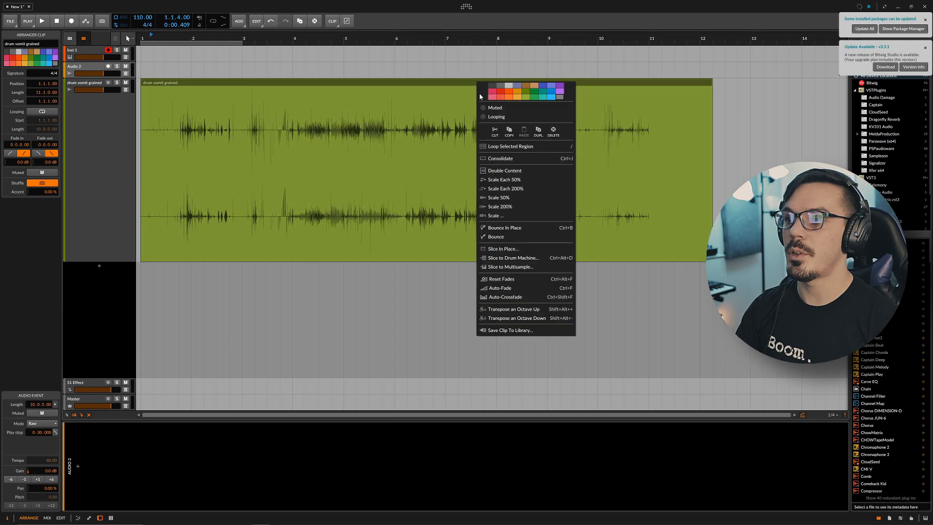
left_click(523, 252)
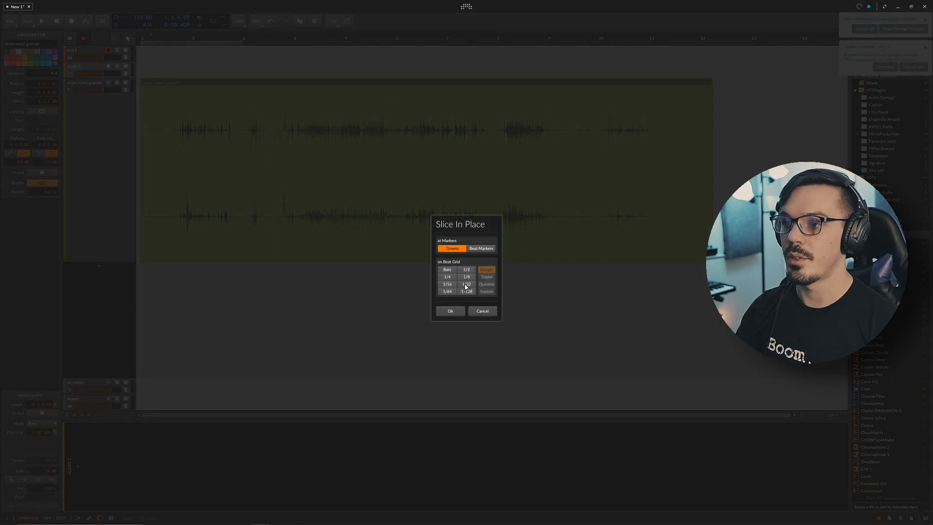
left_click(461, 312)
left_click_drag(253, 170, 355, 145)
left_click_drag(467, 145, 245, 146)
left_click_drag(522, 145, 302, 146)
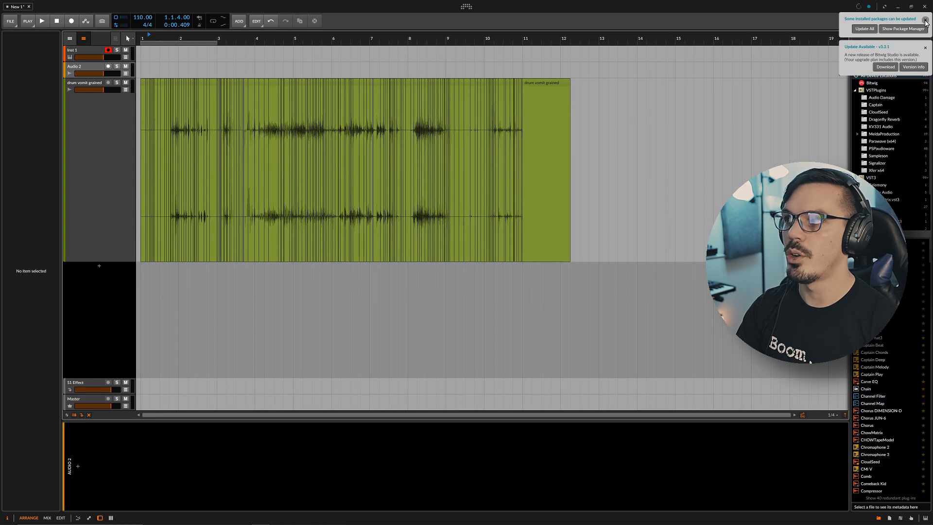
Dismiss the package and version update notifications and show the samples in the browser.
left_click(925, 22)
left_click(926, 22)
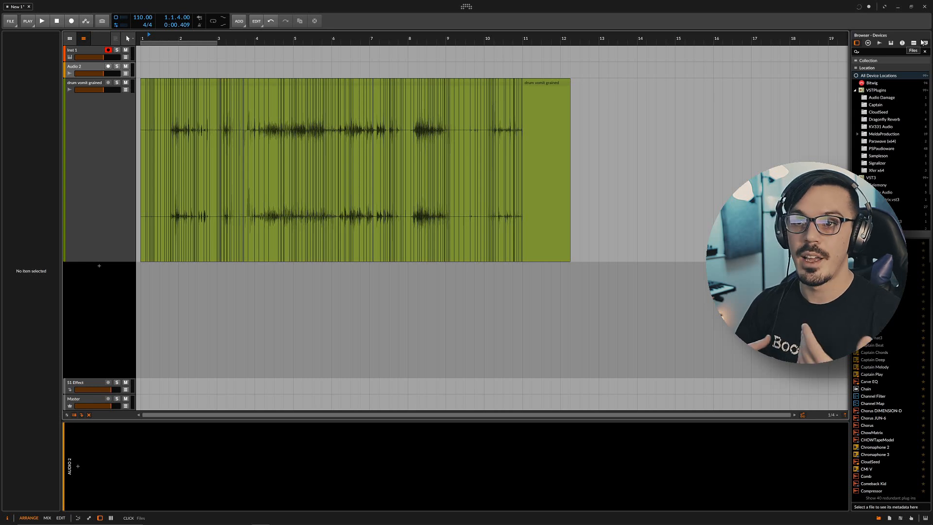
left_click(921, 42)
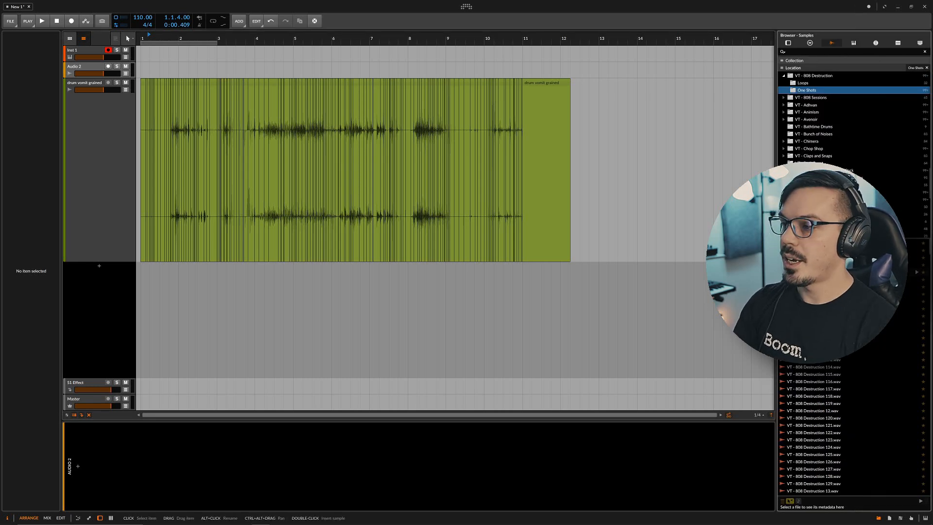
Audition a range of one-shot samples in the VT - 808 Destruction One Shots folder, down to VT - 808 Destruction 243.wav.
left_click(826, 265)
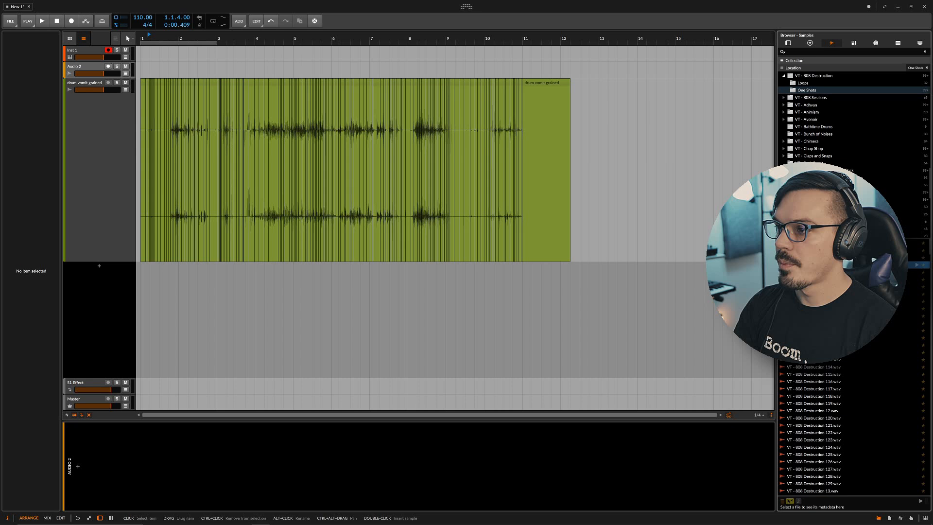
left_click(828, 323)
left_click(830, 381)
scroll(836, 399, "down", 3)
left_click(837, 401)
scroll(838, 402, "down", 4)
left_click(838, 403)
scroll(837, 405, "down", 4)
left_click(838, 406)
scroll(840, 413, "down", 3)
scroll(848, 428, "down", 3)
left_click(851, 426)
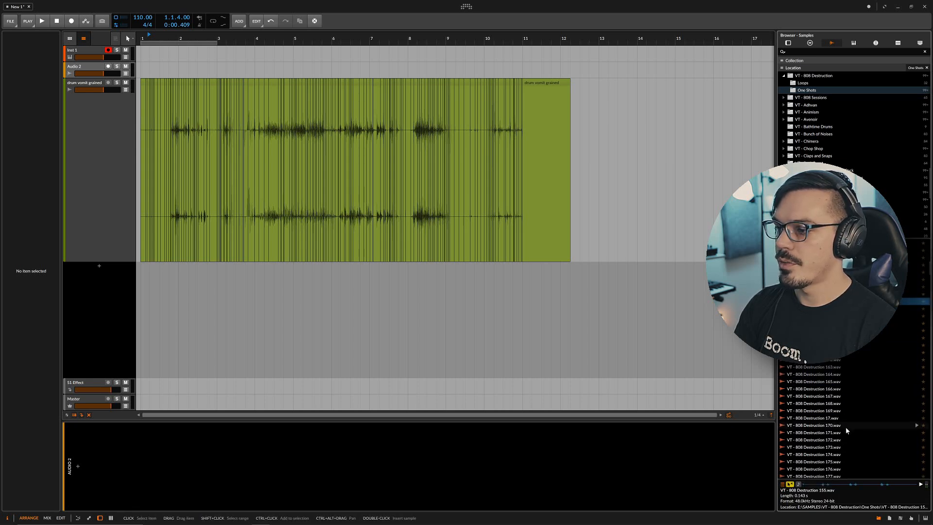
scroll(841, 435, "down", 4)
left_click(827, 444)
scroll(827, 450, "down", 4)
left_click(828, 451)
scroll(831, 457, "down", 3)
left_click(835, 460)
scroll(834, 460, "down", 4)
left_click(835, 460)
scroll(835, 460, "down", 4)
left_click(835, 462)
scroll(837, 464, "down", 3)
left_click(836, 464)
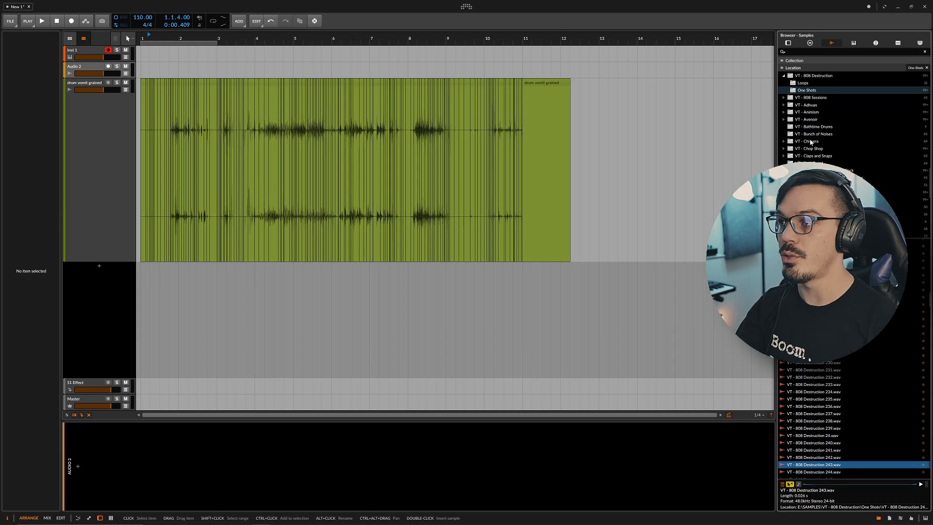
Preview loops 172, 120 a, 102 b and 88 a in the VT - 808 Destruction Loops folder, and stop the preview.
left_click(802, 83)
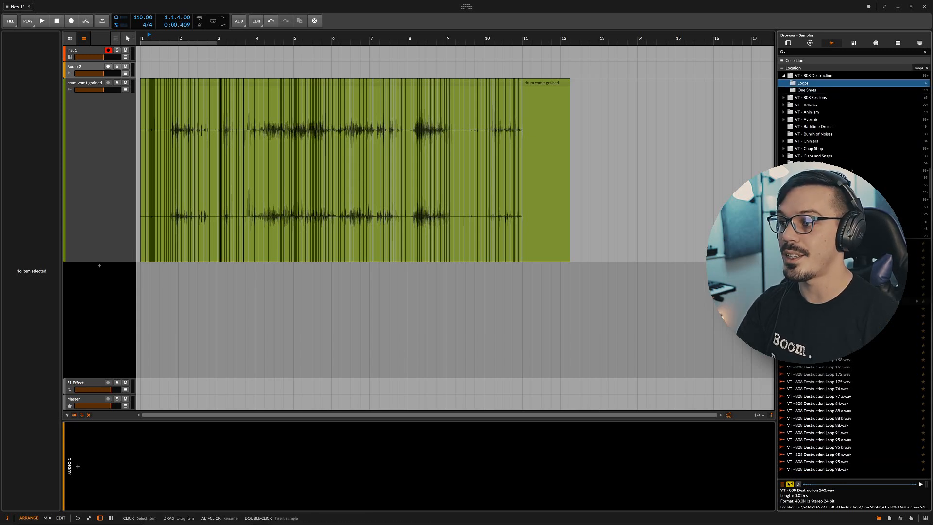
left_click(848, 375)
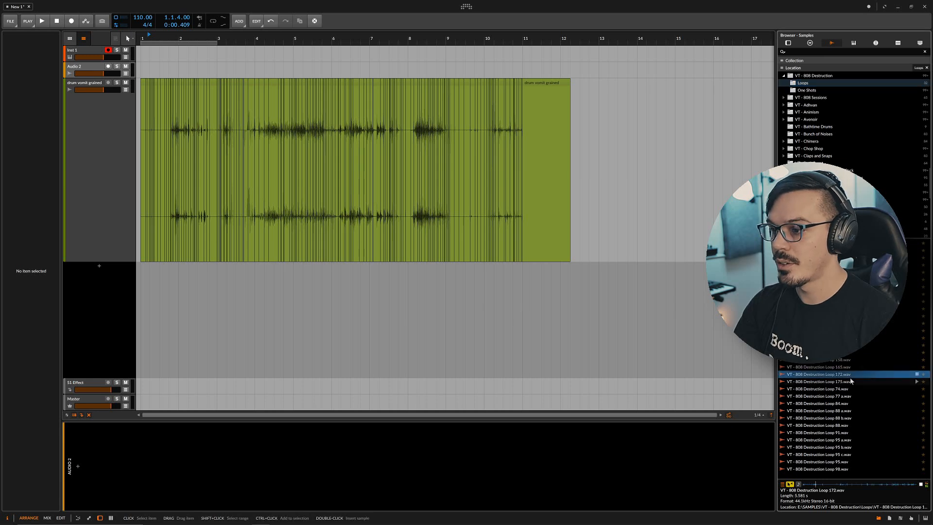
left_click(840, 287)
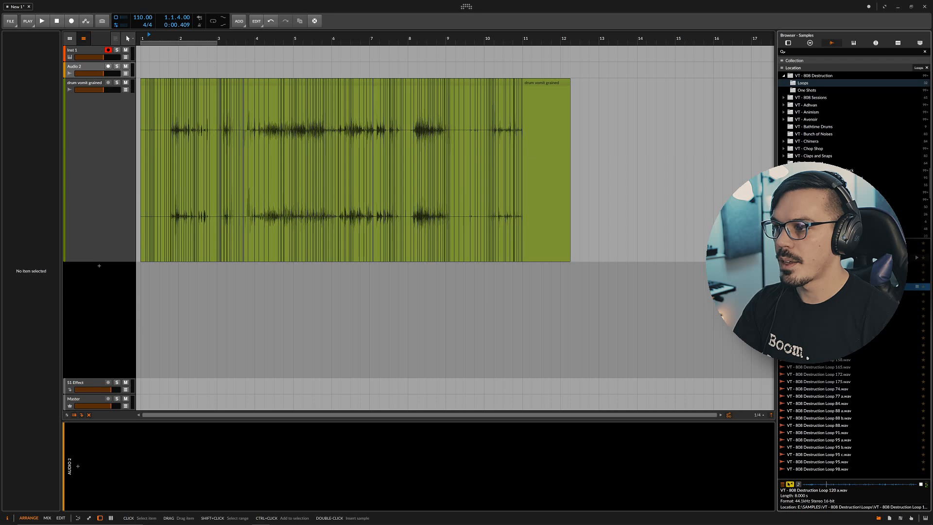
left_click(843, 250)
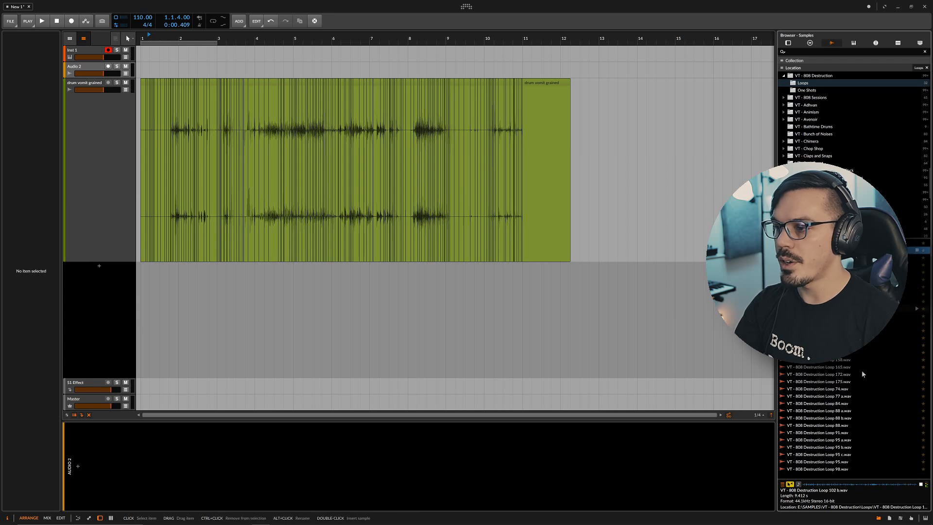
left_click(848, 411)
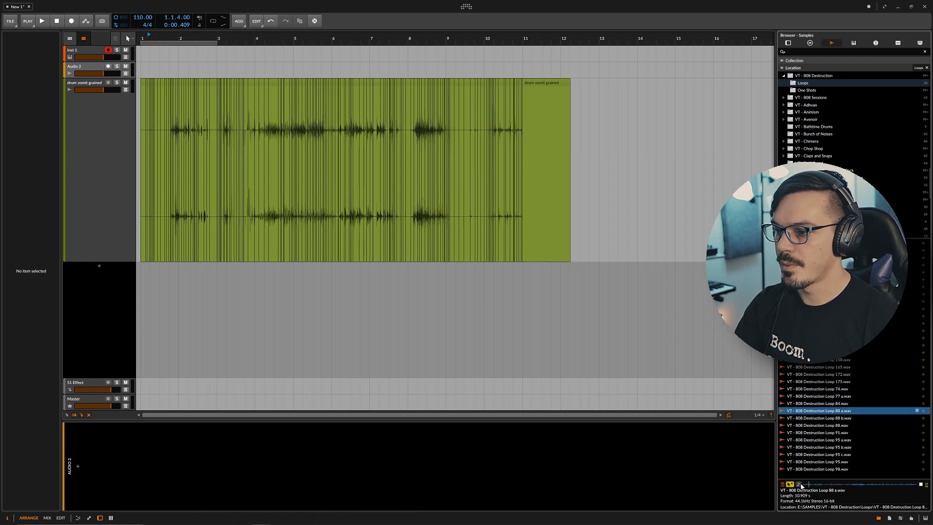
left_click(921, 484)
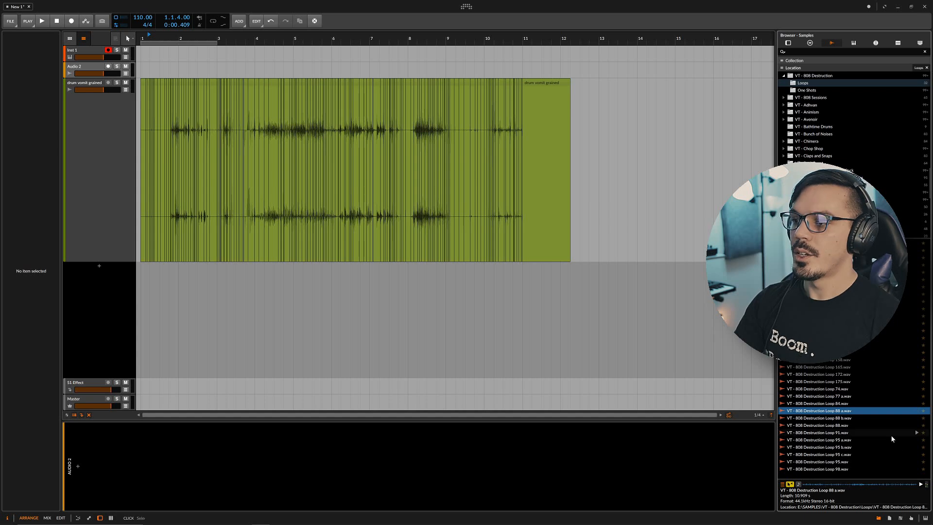